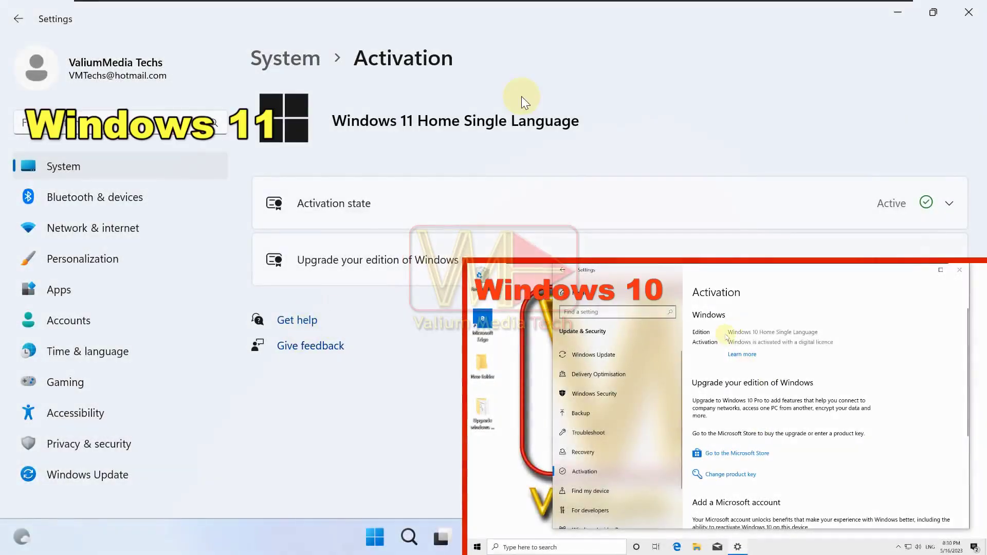
Open Time & language > Language & region and scroll the Add a language list to check language support.
left_click(81, 348)
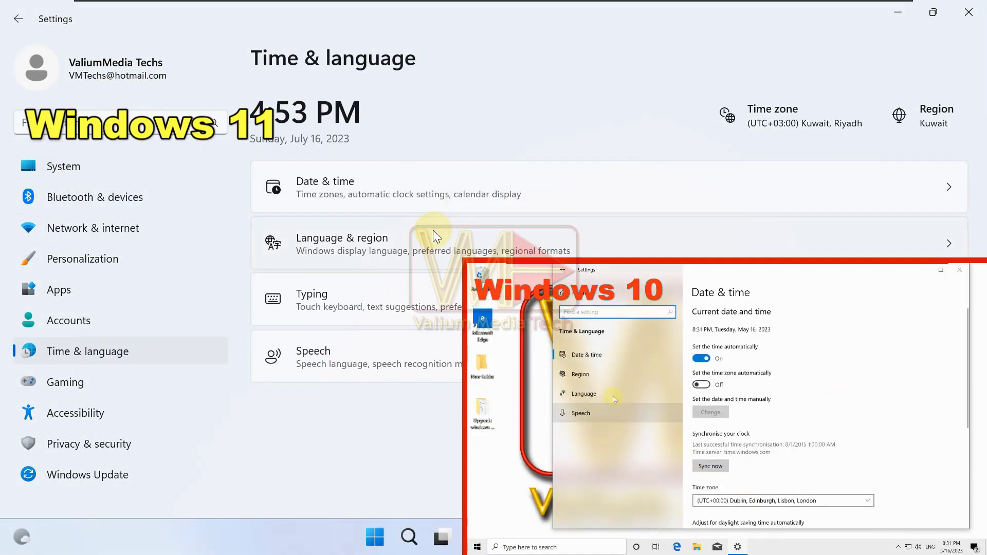
left_click(433, 230)
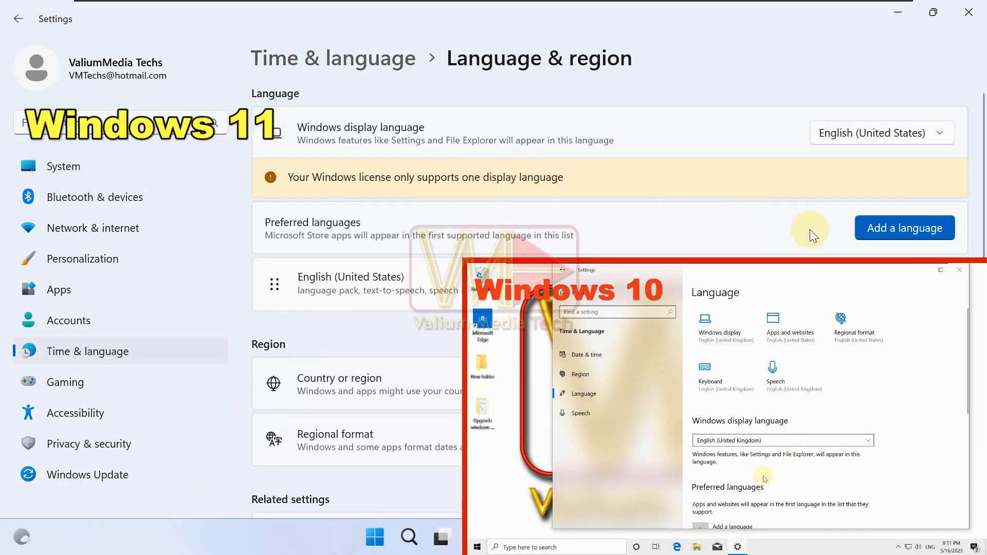
left_click(879, 228)
scroll(393, 335, "down", 10)
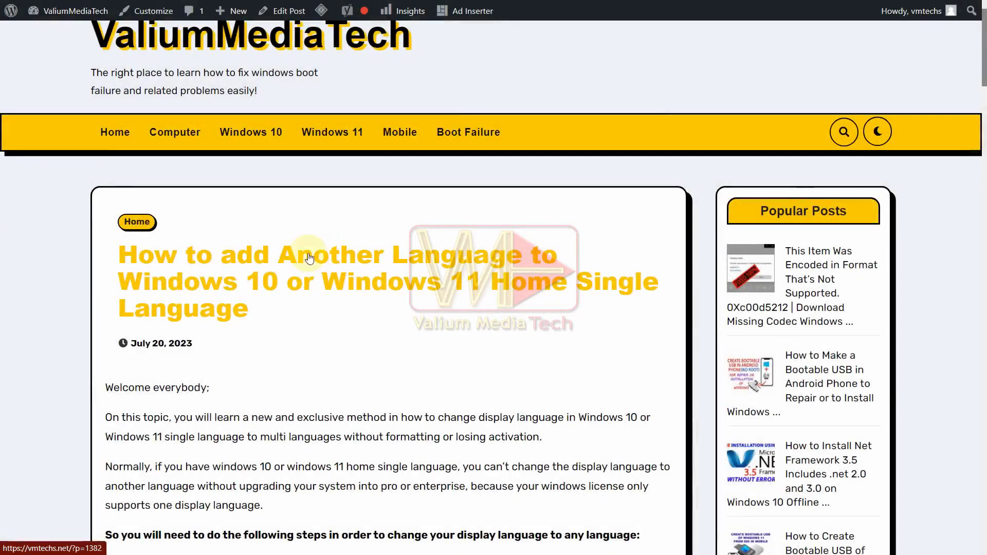
scroll(351, 247, "down", 10)
Download Change-Display-Language-by-VMTechs.zip from Google Drive through IDM.
left_click(351, 246)
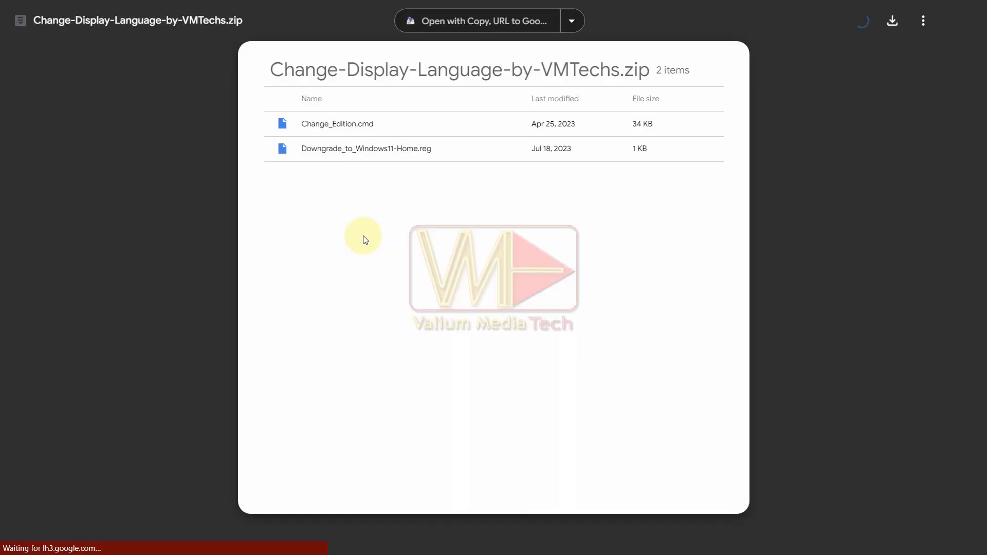
left_click(904, 21)
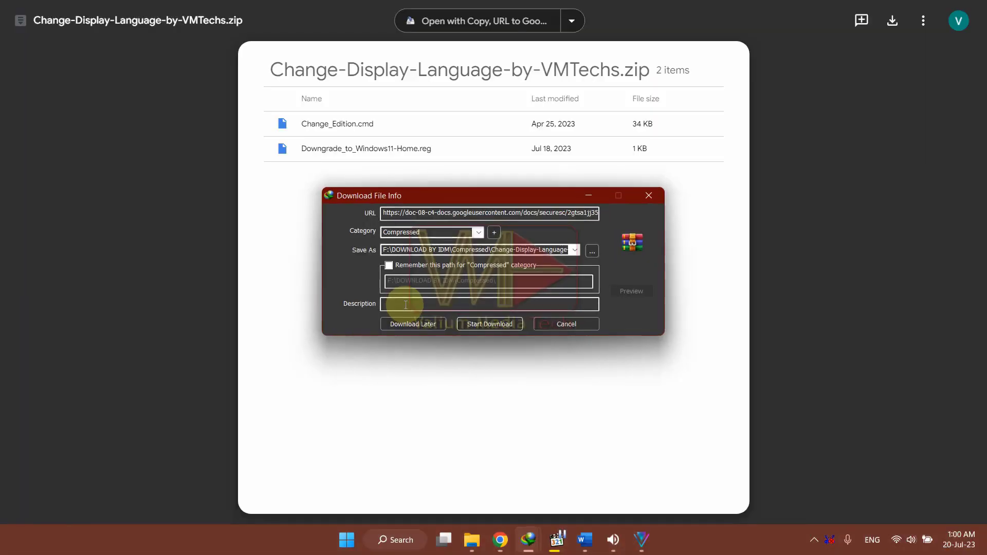
left_click(496, 325)
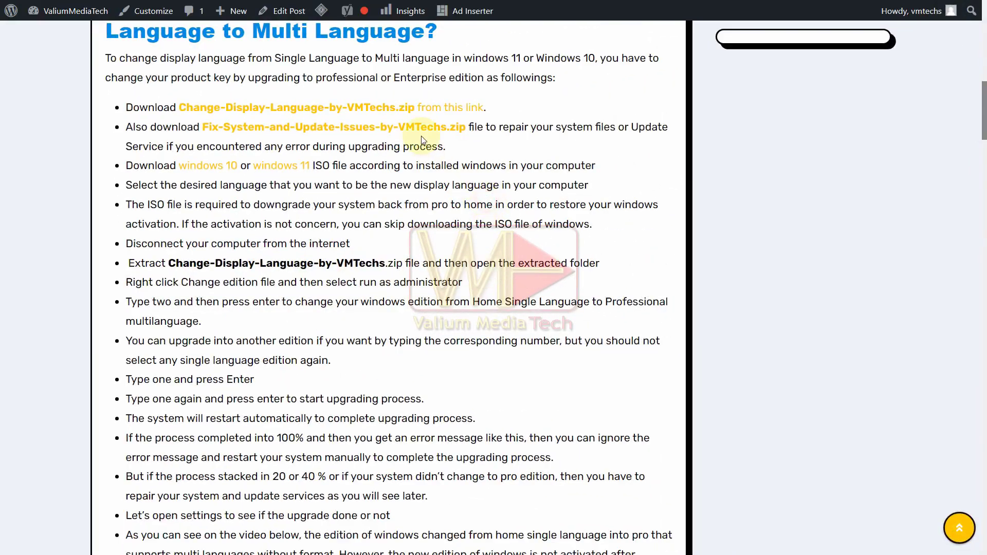
Download Fix-System-and-Update-Issues-by-VMTechs.zip from Google Drive through IDM.
left_click(412, 127)
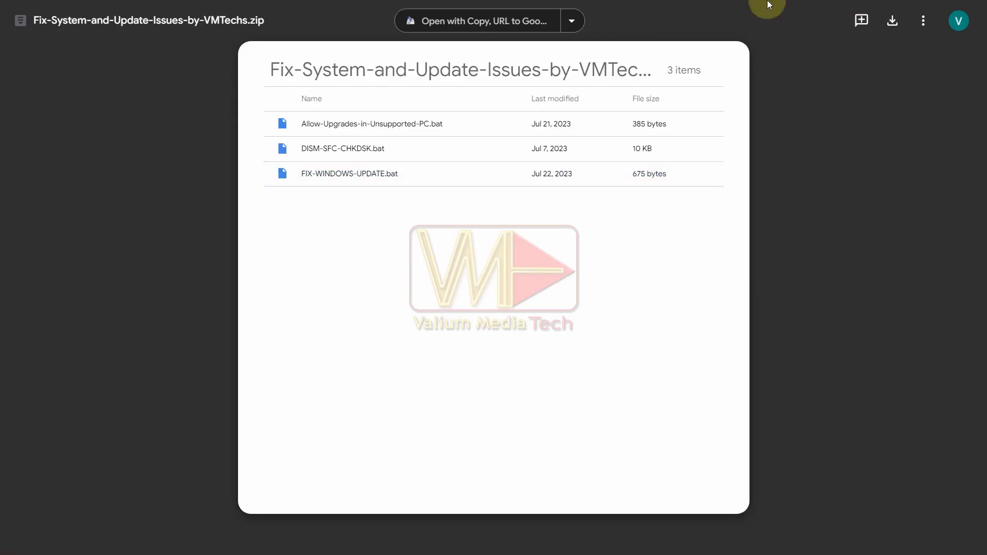
left_click(892, 22)
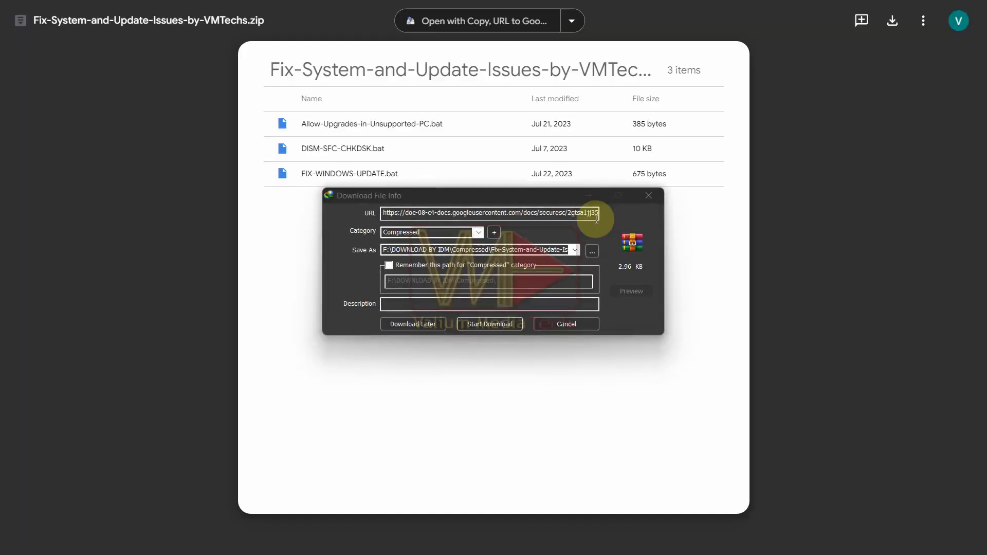
left_click(488, 328)
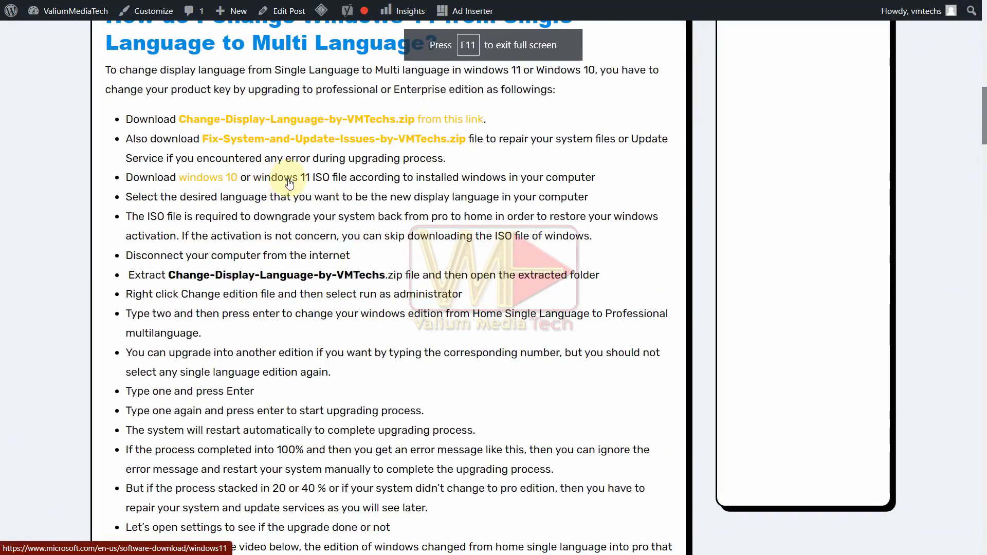
Select the Windows 11 multi-edition x64 ISO on the download page and request it.
left_click(288, 179)
scroll(271, 353, "down", 10)
left_click(183, 347)
left_click(206, 359)
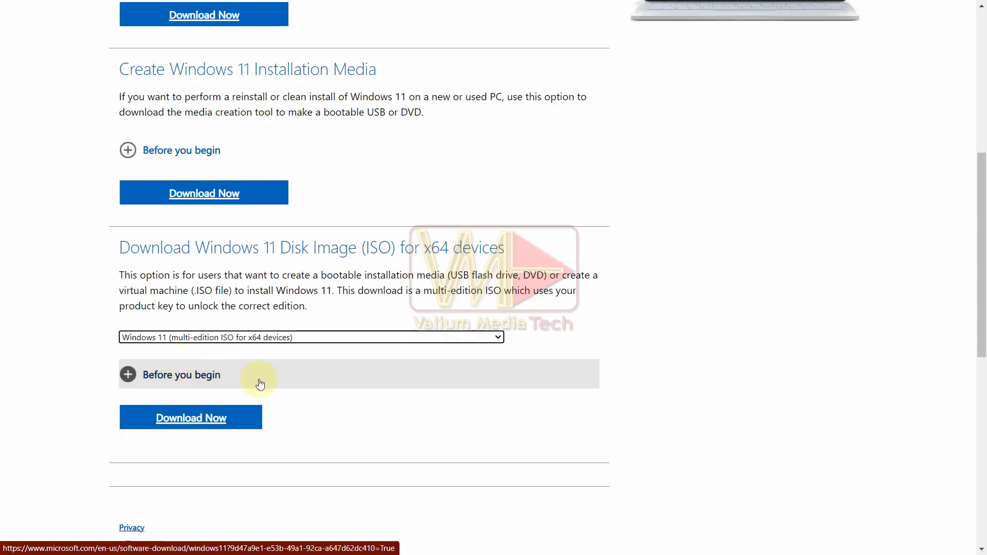
left_click(253, 417)
scroll(314, 380, "down", 6)
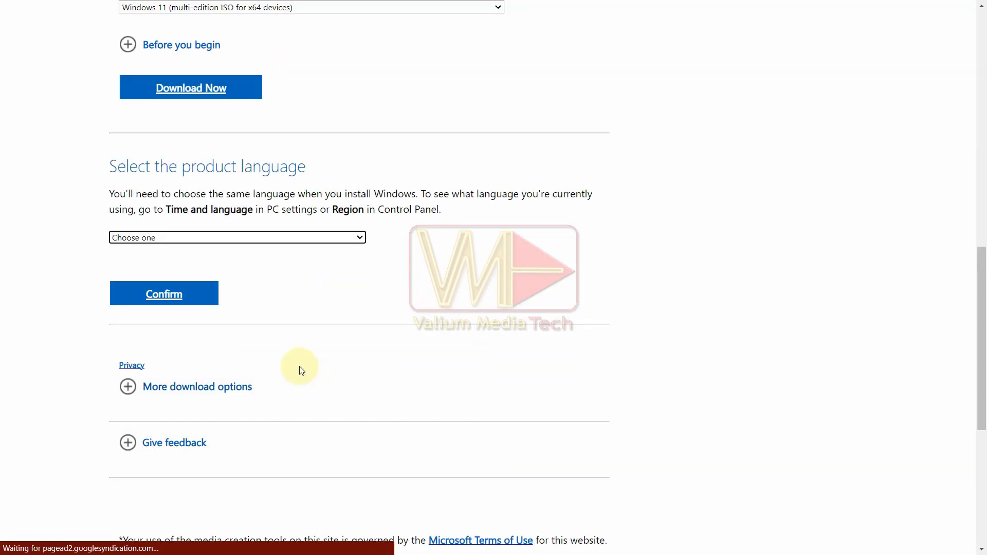
Choose Arabic as the product language and start the 64-bit ISO download.
left_click(301, 238)
left_click(203, 262)
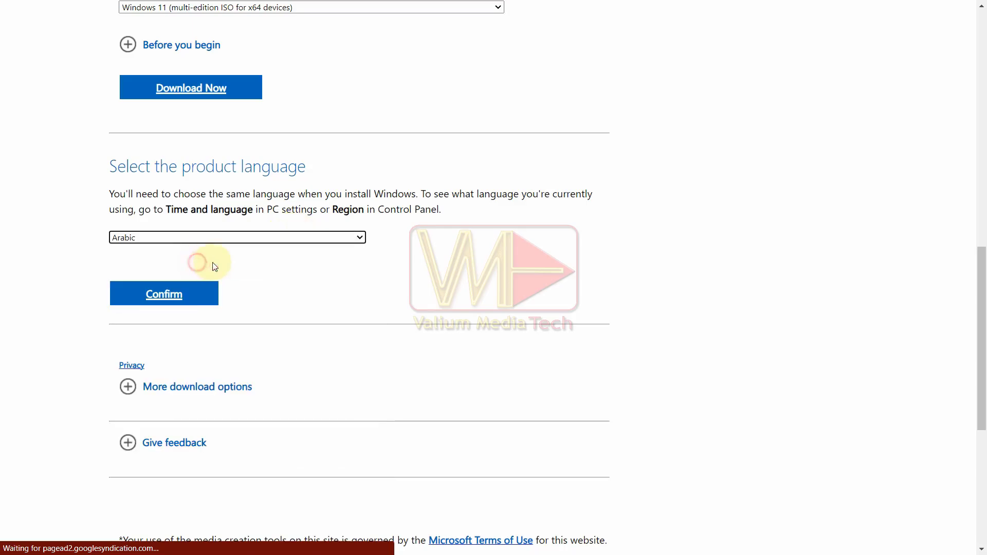
left_click(185, 294)
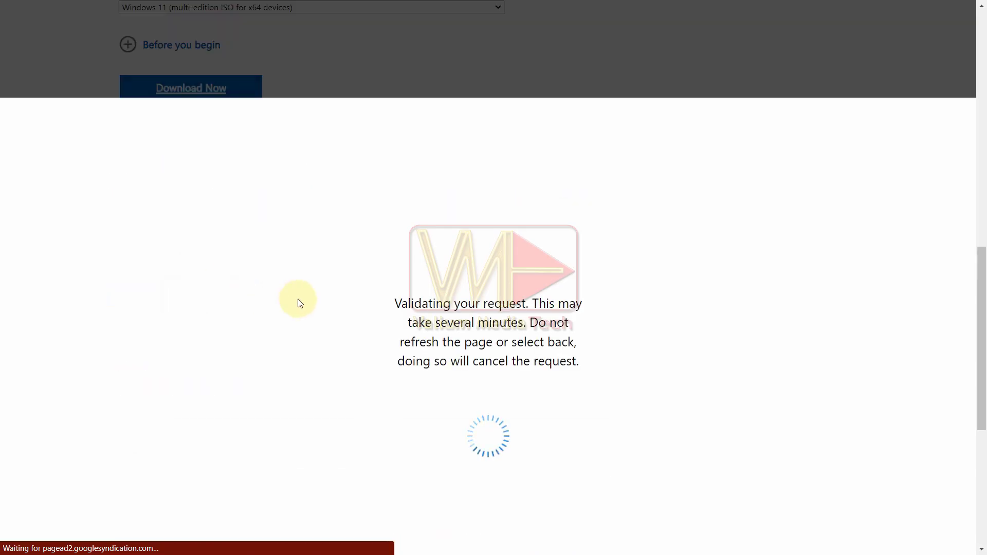
scroll(300, 303, "down", 3)
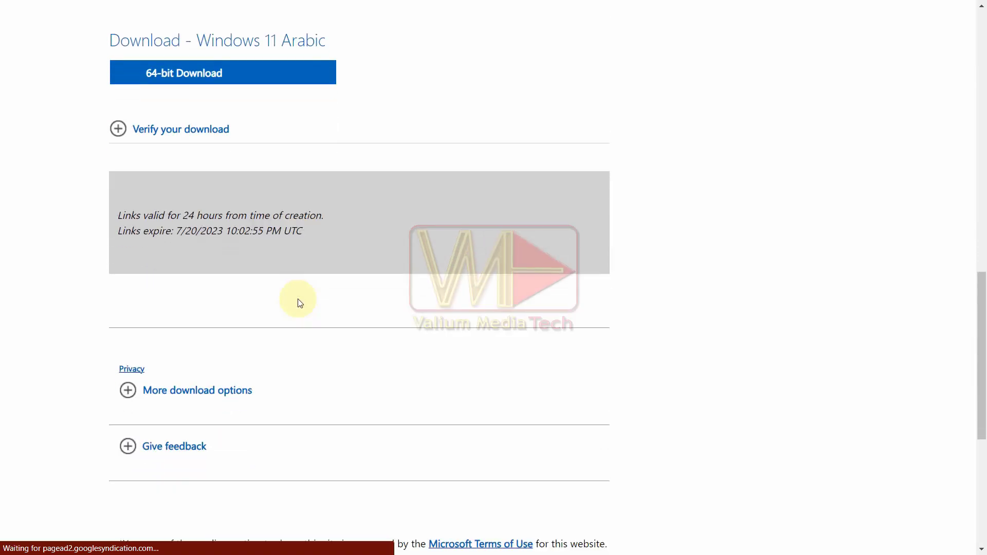
left_click(154, 72)
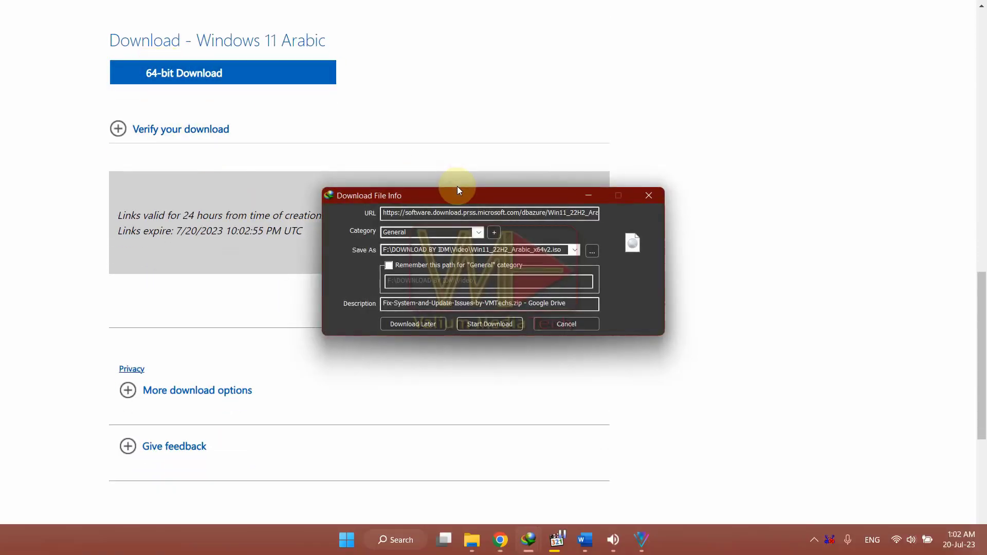
left_click(491, 323)
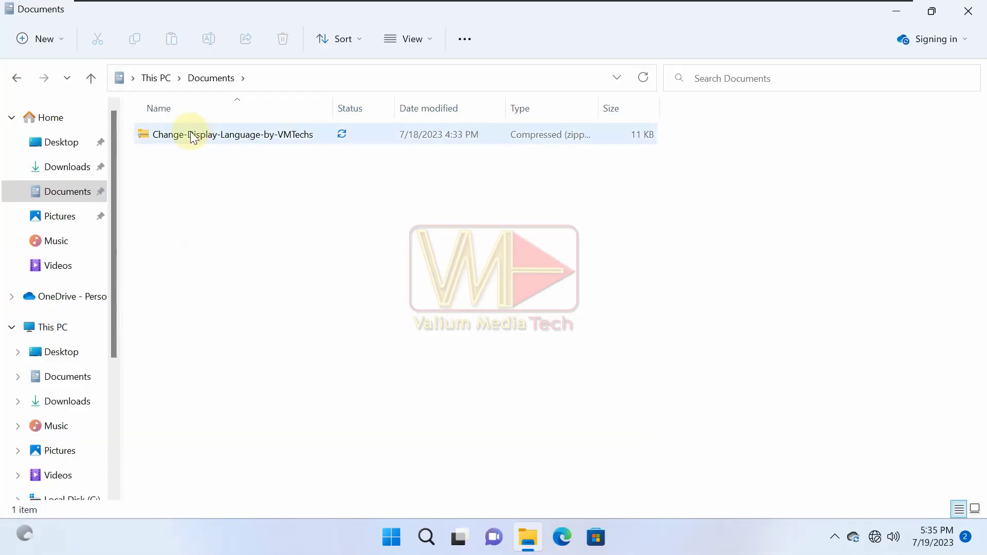
Extract Change-Display-Language-by-VMTechs.zip into Documents with Extract Here, then delete the zip.
right_click(189, 133)
left_click(254, 436)
left_click(289, 246)
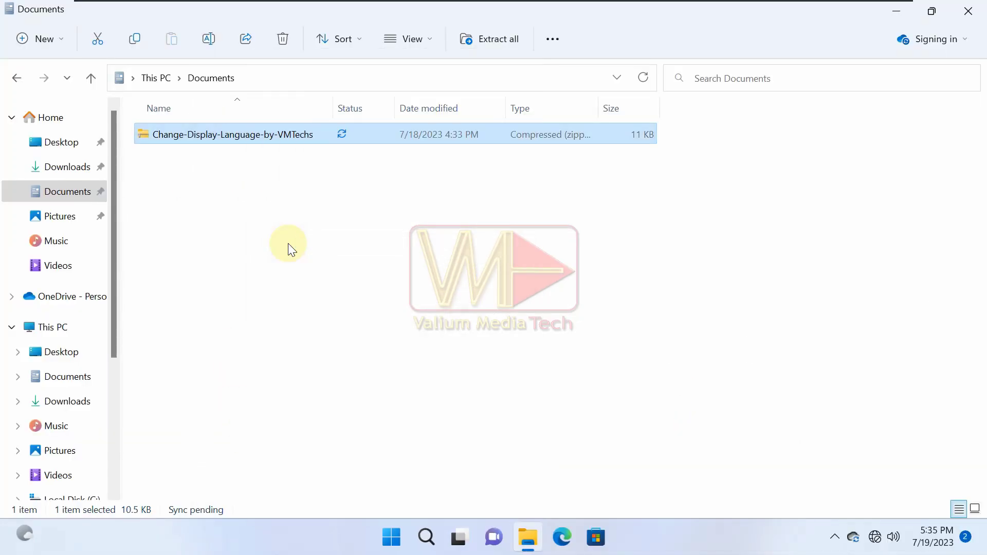
key("Delete")
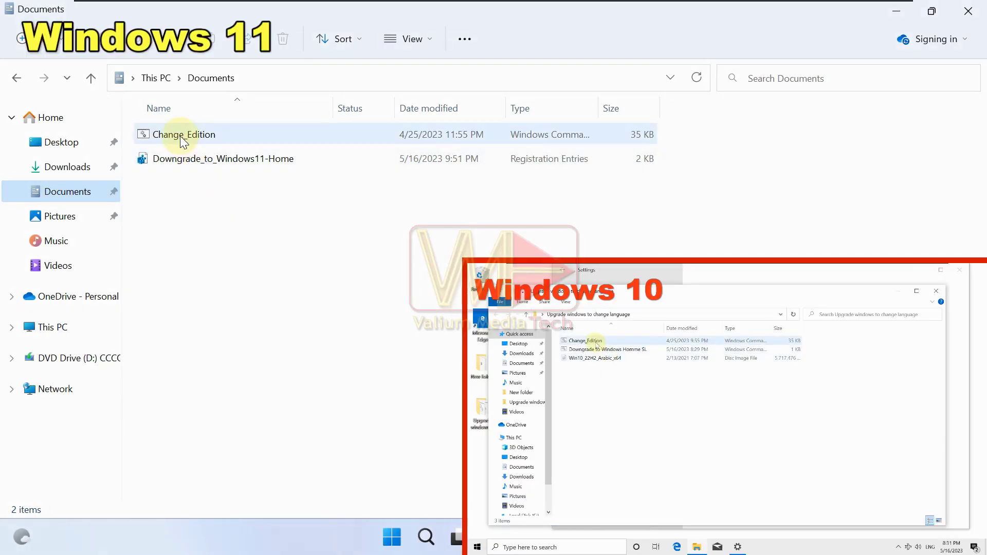
left_click(183, 137)
Run Change_Edition as administrator, choosing Professional (2), method 1, and 1 to continue.
right_click(183, 138)
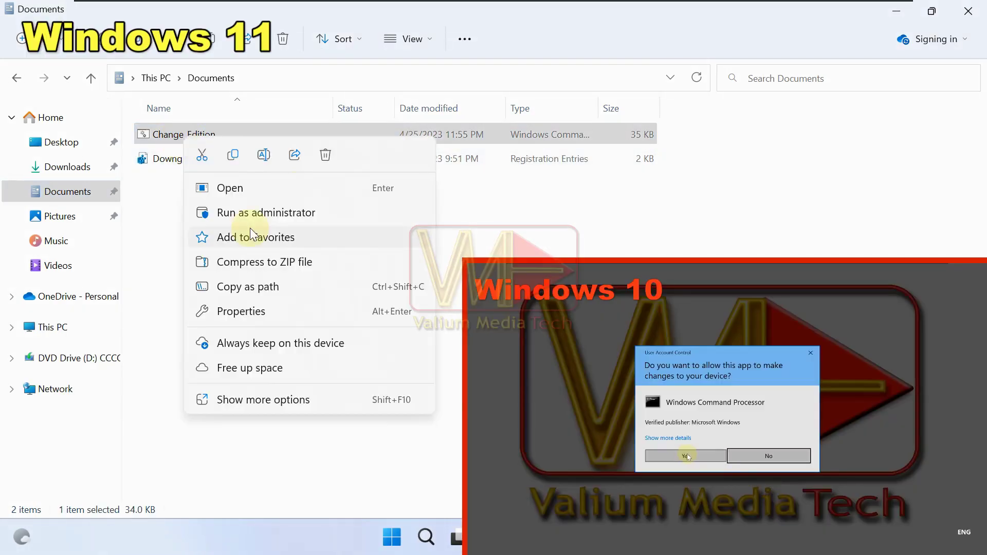
left_click(245, 204)
left_click(397, 383)
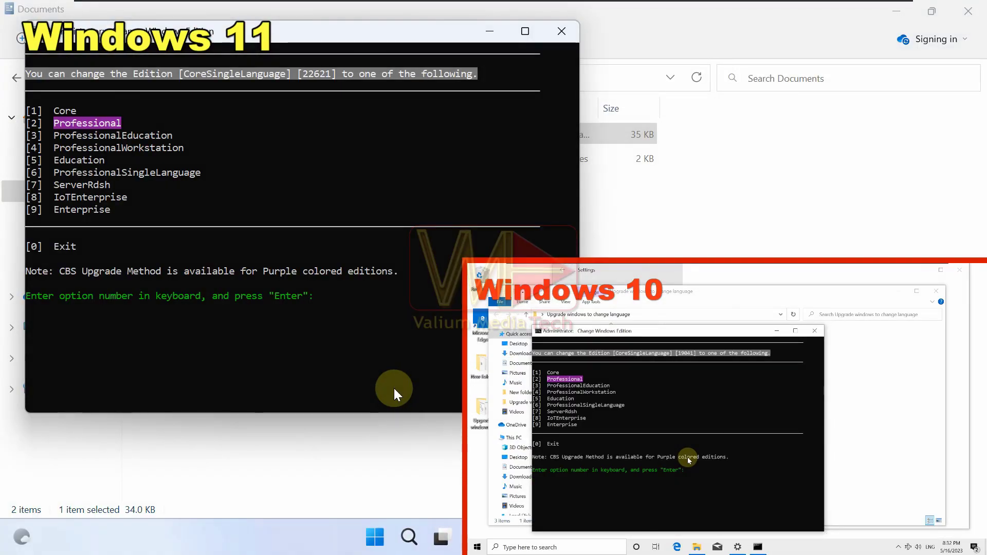
type("2")
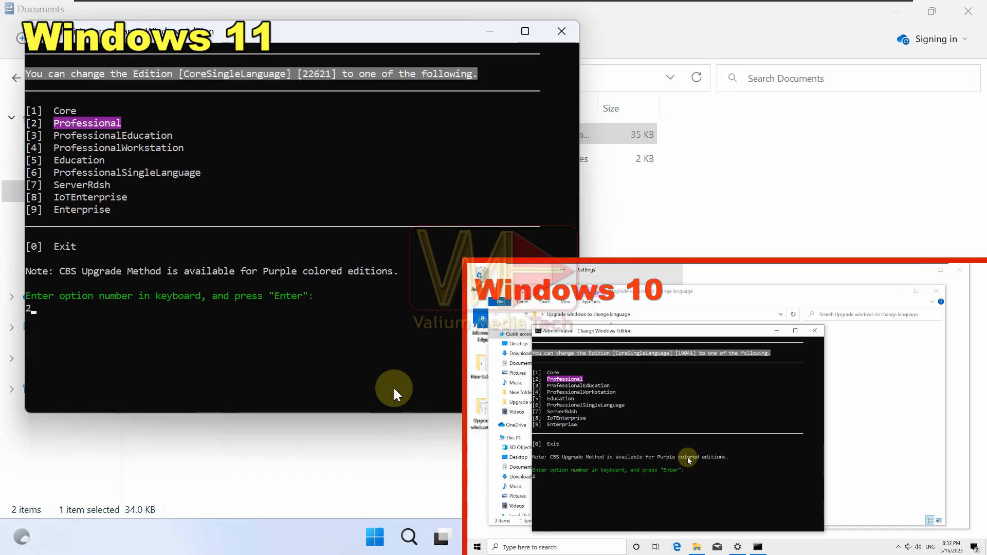
key("Return")
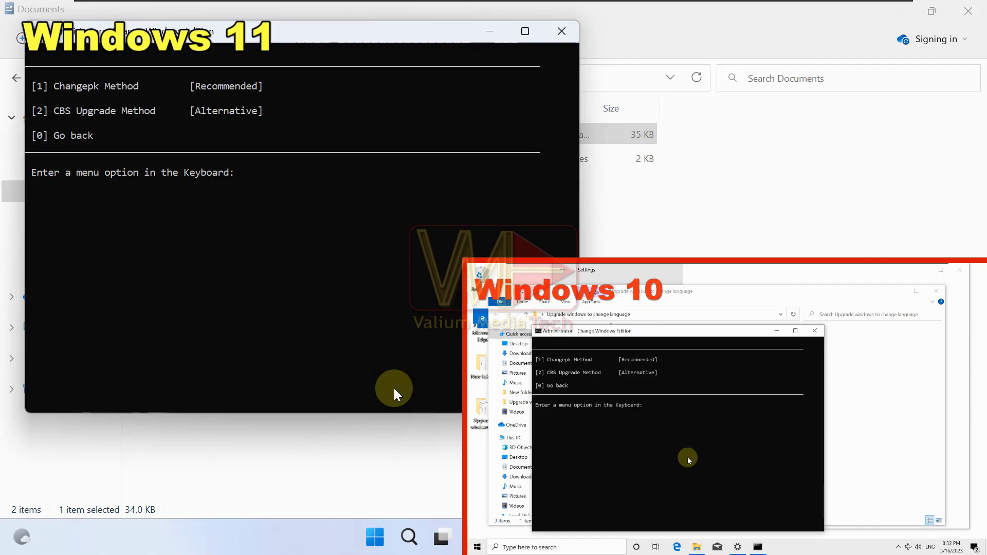
key("1")
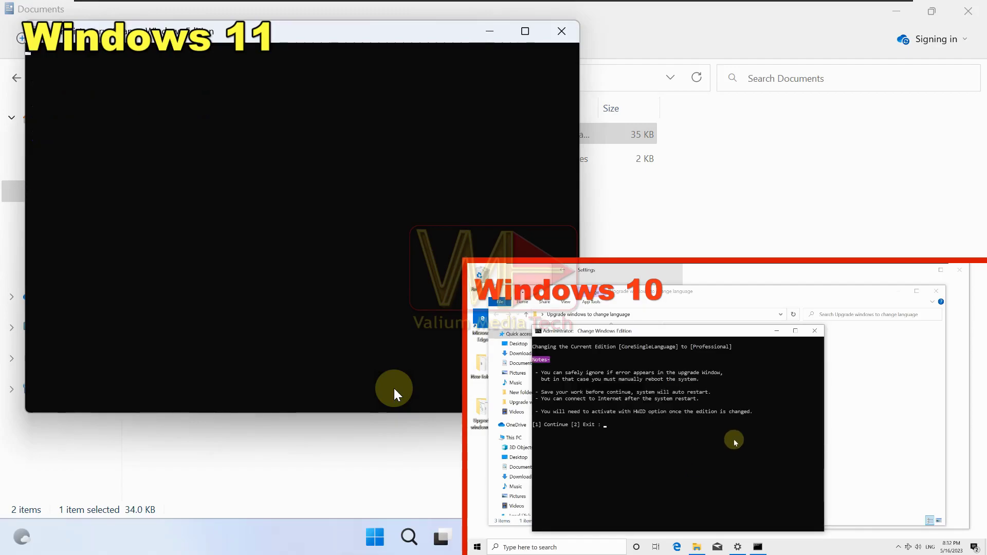
key("1")
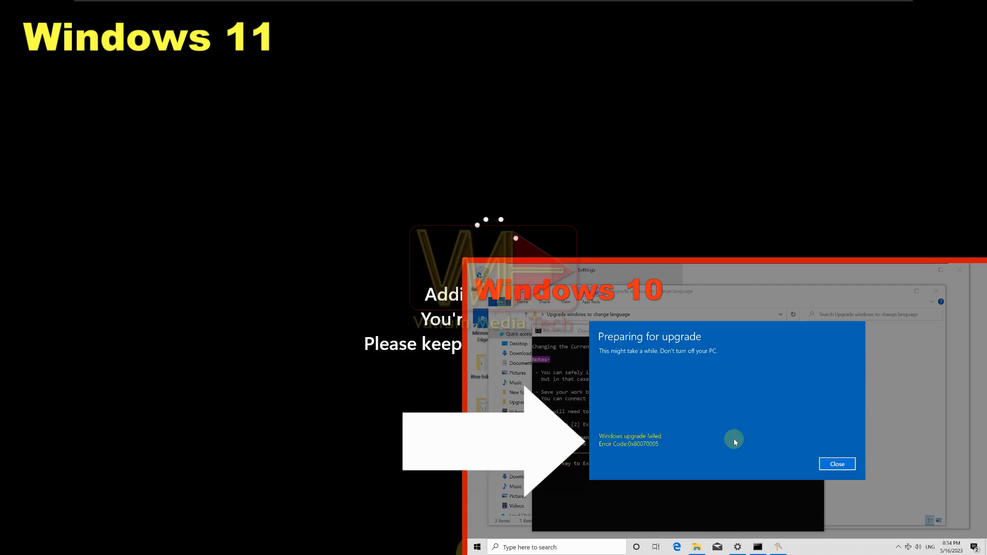
Dismiss the upgrade error and restart Windows from the Start context menu.
left_click(837, 463)
right_click(477, 547)
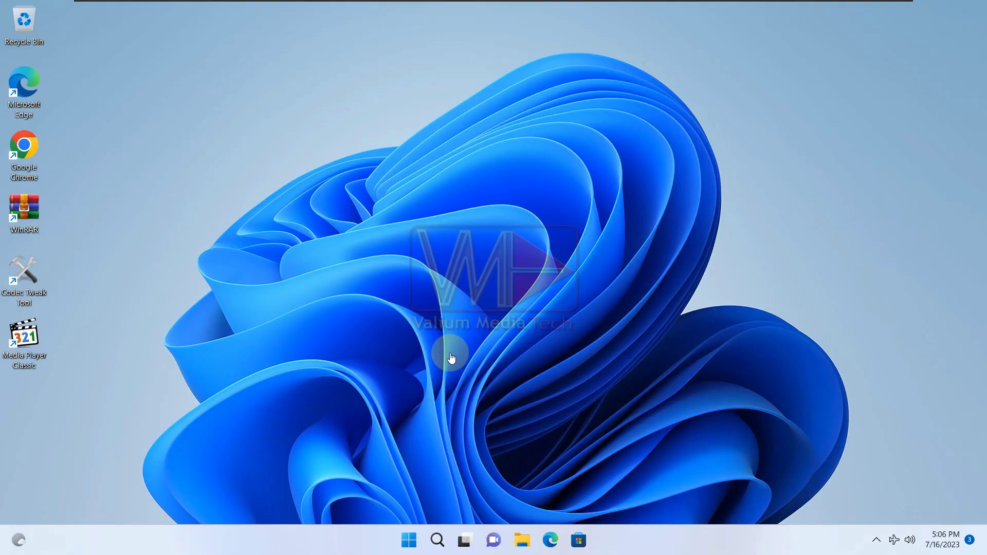
View Activation showing Windows 11 Pro not active (0x80072EE7), then bring up Quick Settings.
right_click(408, 539)
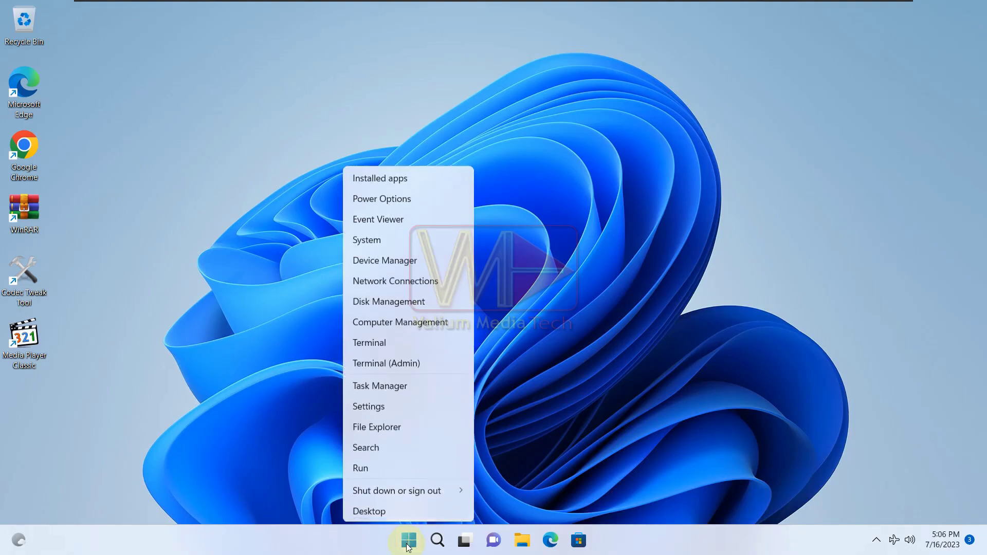
left_click(367, 406)
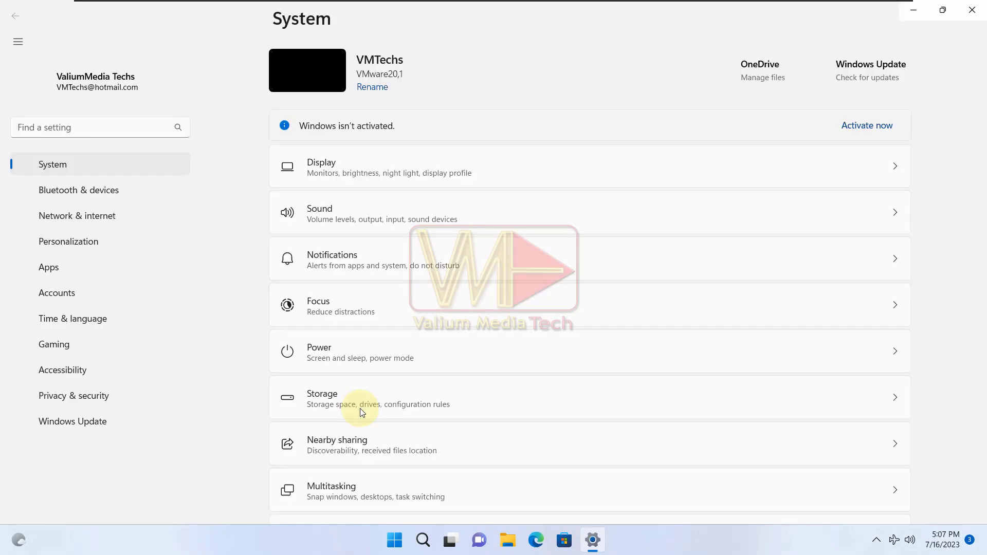
scroll(355, 398, "down", 5)
scroll(339, 308, "down", 2)
left_click(336, 218)
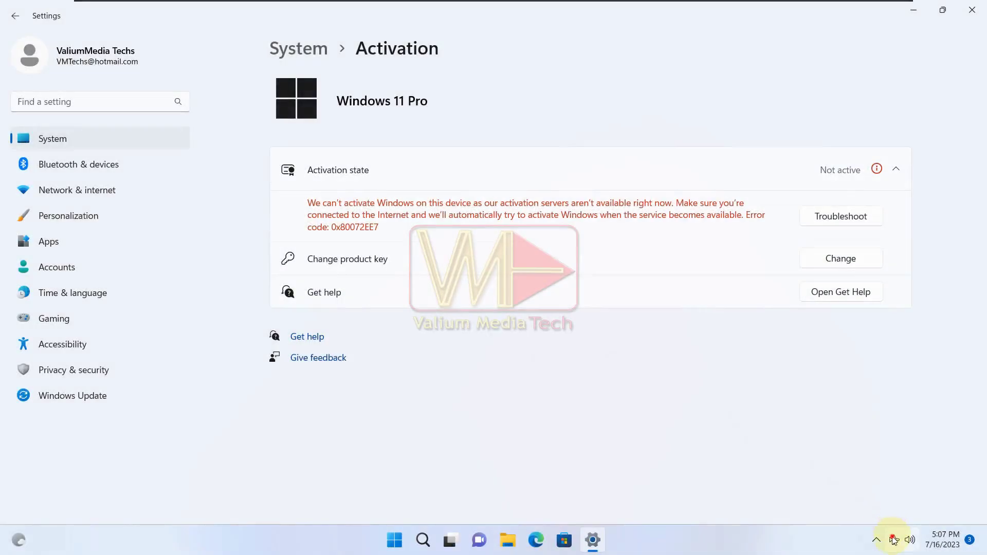
left_click(894, 540)
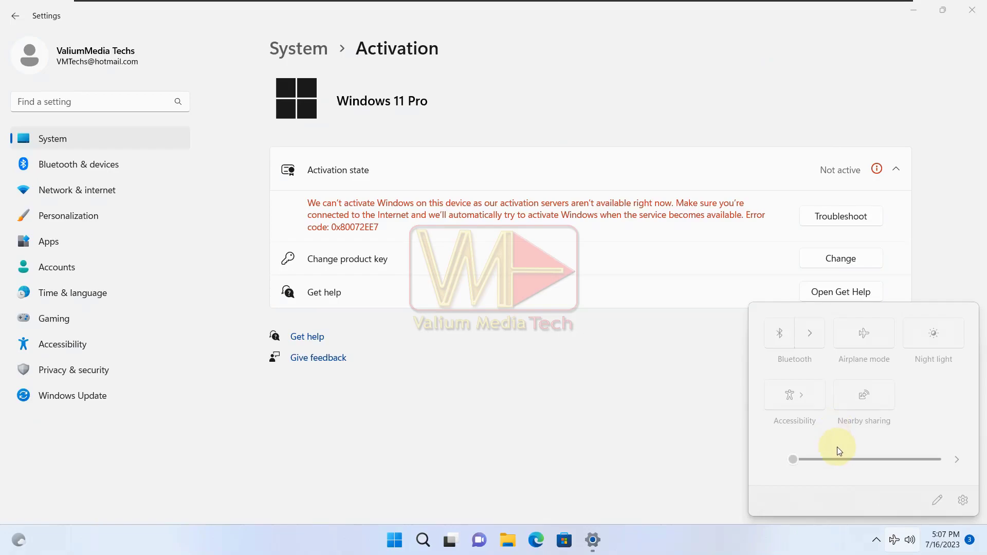
Turn off Airplane mode in Quick Settings and launch Settings from the Start context menu.
left_click(864, 333)
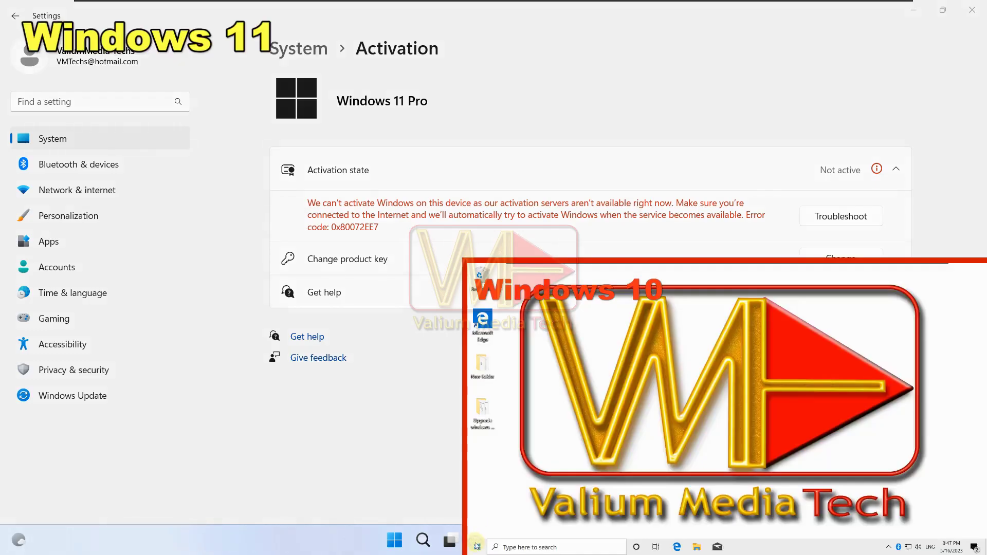
right_click(477, 545)
left_click(499, 464)
scroll(668, 463, "down", 3)
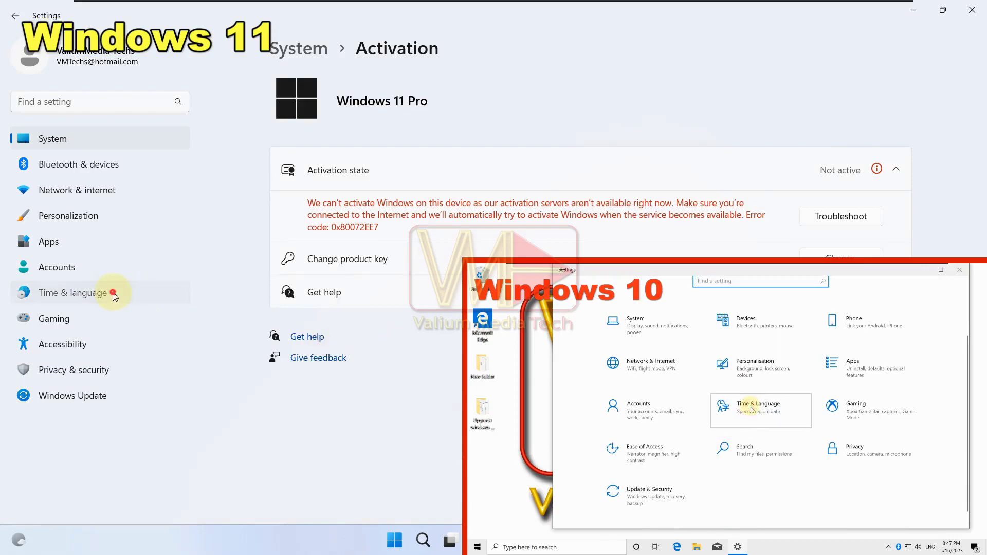
Go to Time & language > Language & region and bring up the language install list.
left_click(113, 295)
left_click(750, 409)
left_click(584, 394)
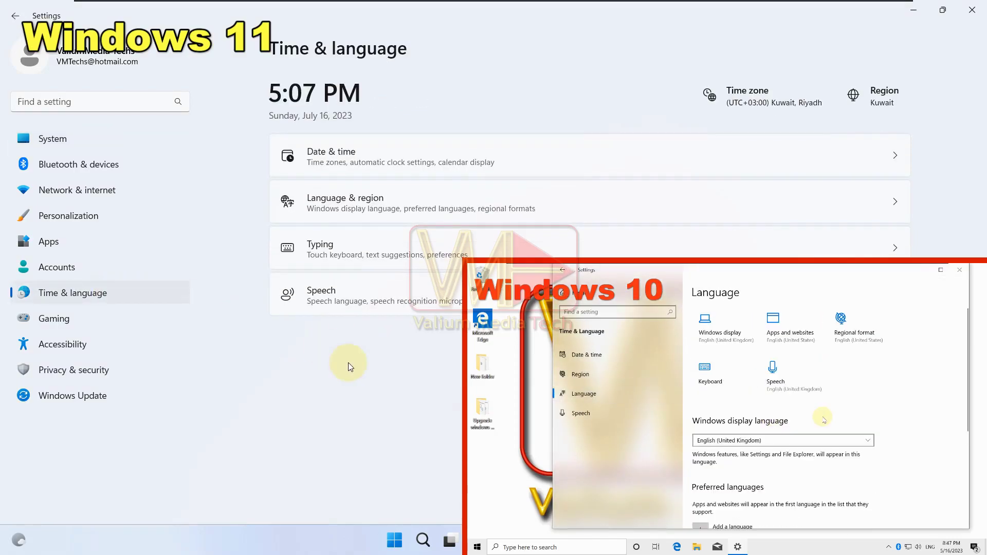
left_click(360, 206)
left_click(857, 441)
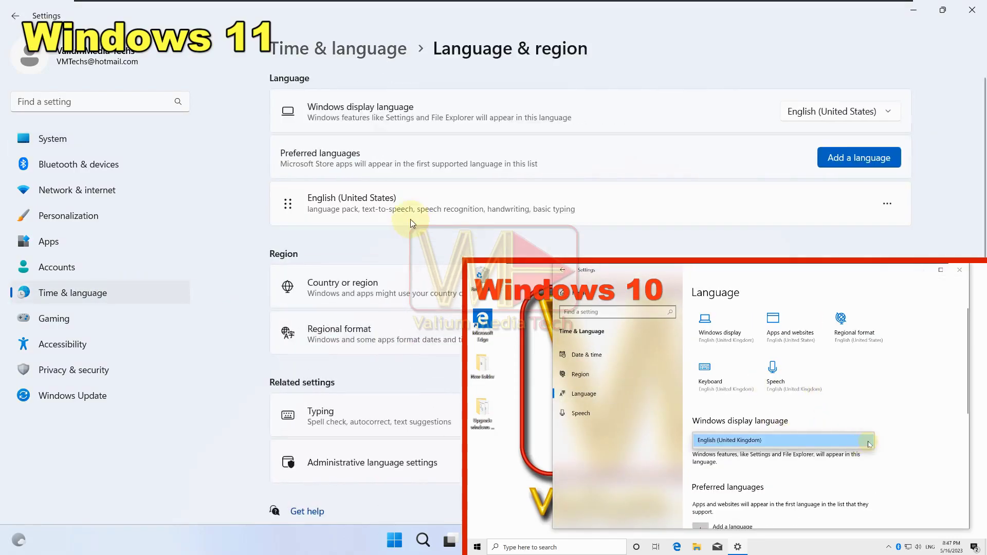
left_click(858, 441)
scroll(822, 411, "down", 3)
Add Arabic (Egypt), tick Set as my Windows display language, and install its language pack.
left_click(861, 154)
left_click(726, 451)
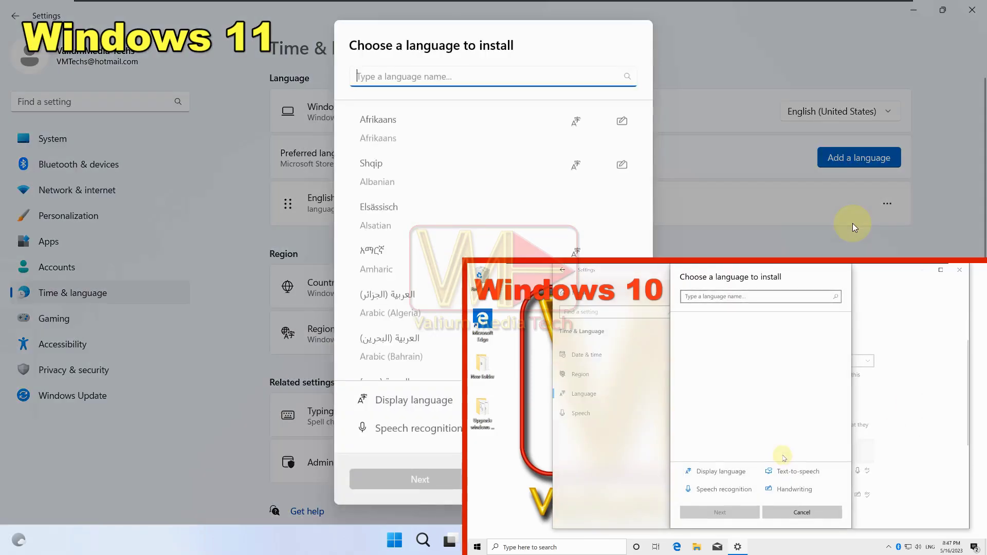
left_click(761, 436)
left_click(426, 224)
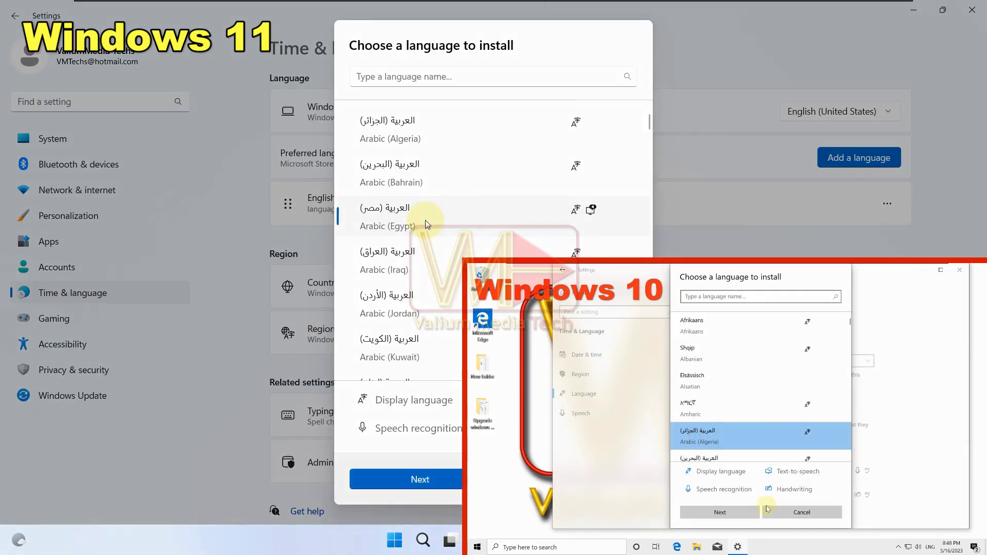
left_click(412, 477)
left_click(720, 512)
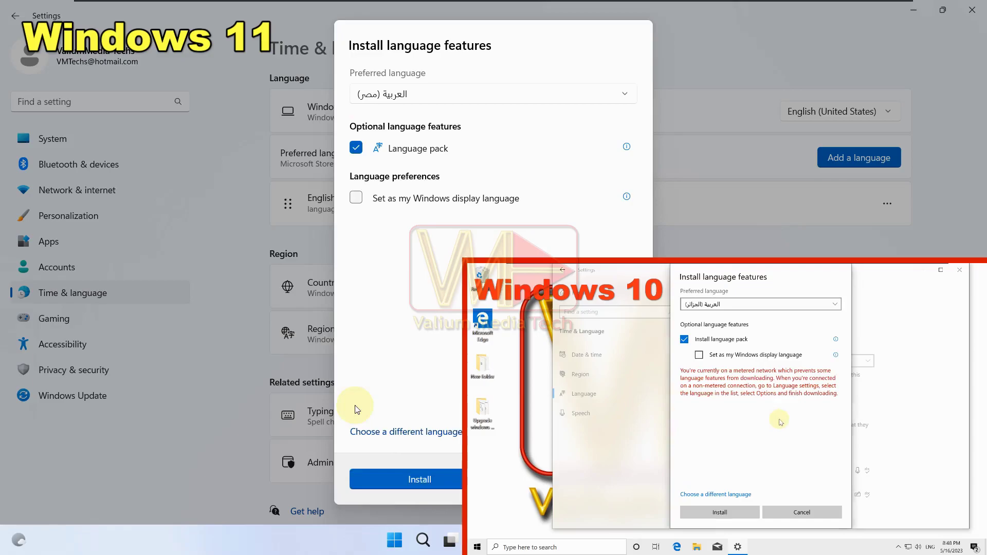
left_click(698, 355)
left_click(356, 196)
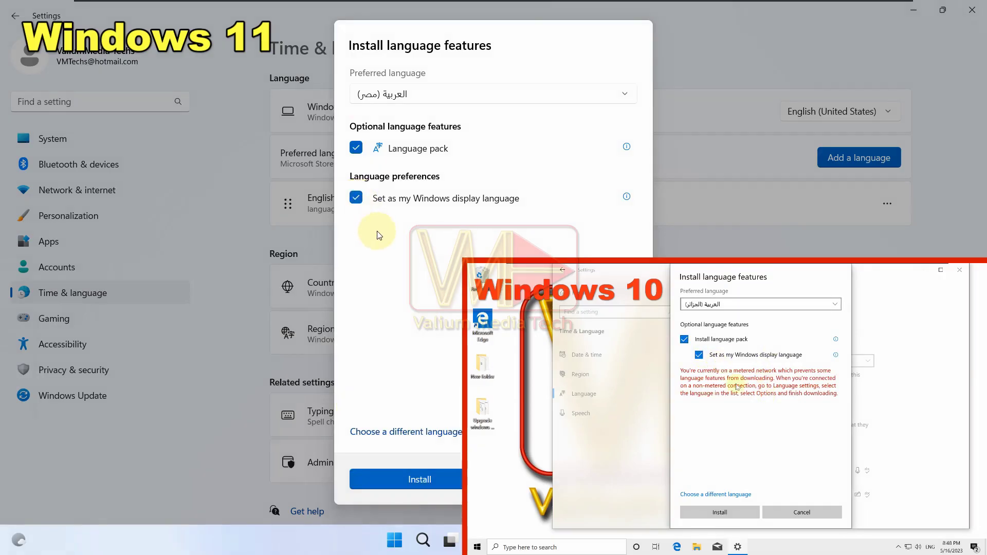
left_click(433, 479)
left_click(741, 512)
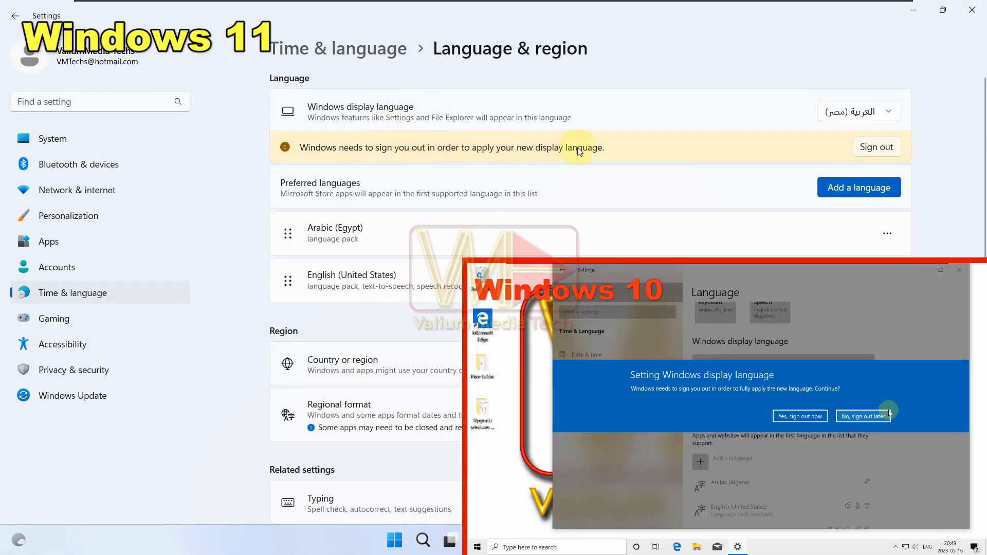
Sign out from the banner and sign back in with the account password.
left_click(877, 147)
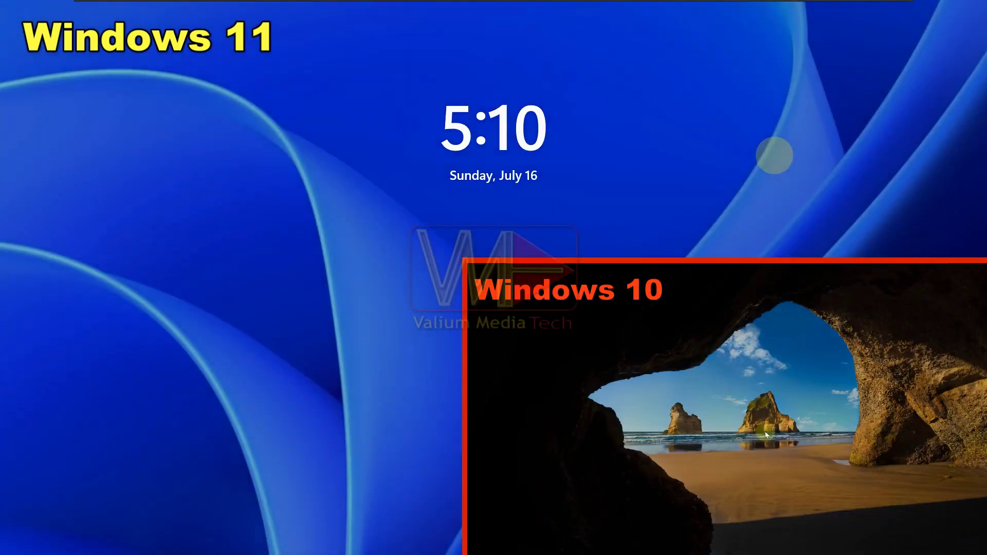
left_click(795, 414)
key("Return")
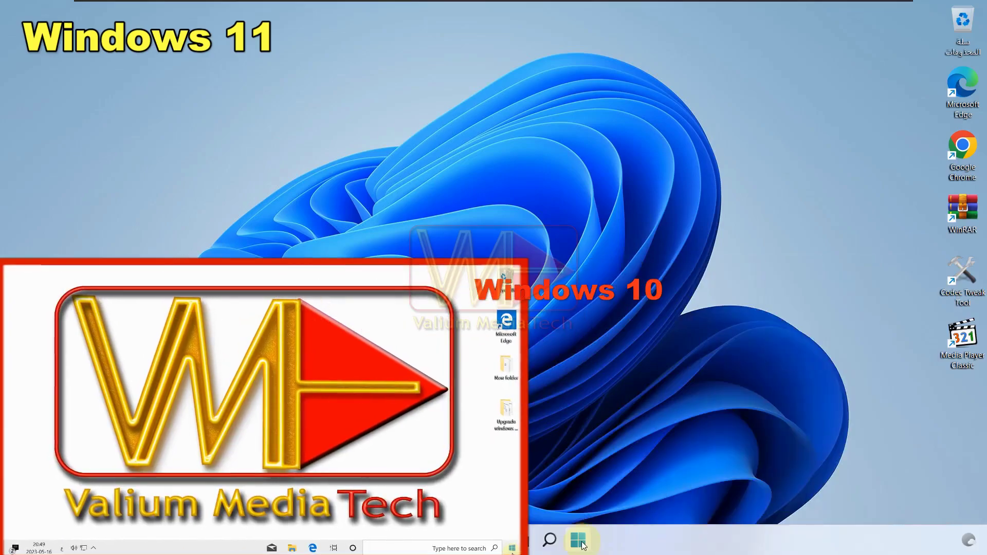
Reopen Settings from the Start context menu and scroll Time & language in Arabic.
right_click(579, 543)
left_click(615, 406)
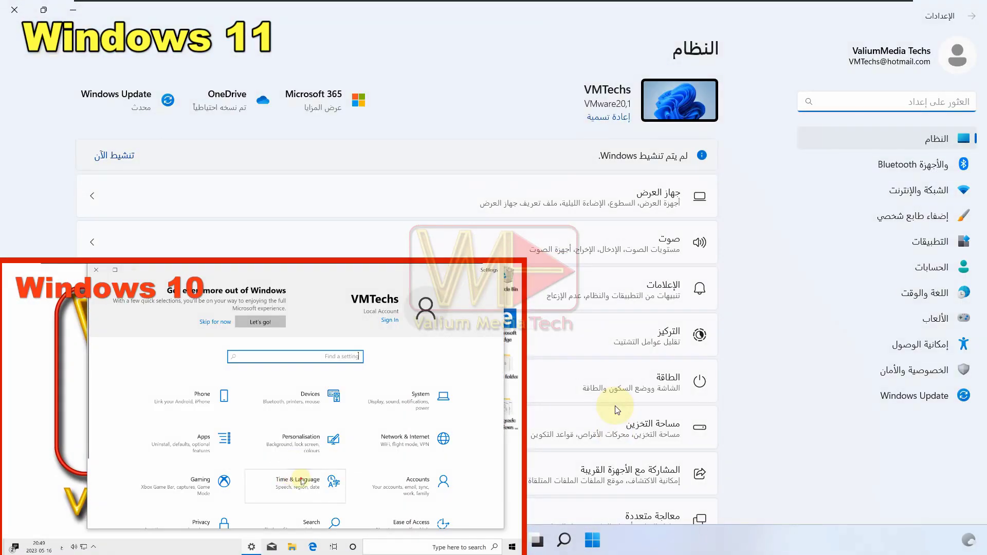
left_click(309, 471)
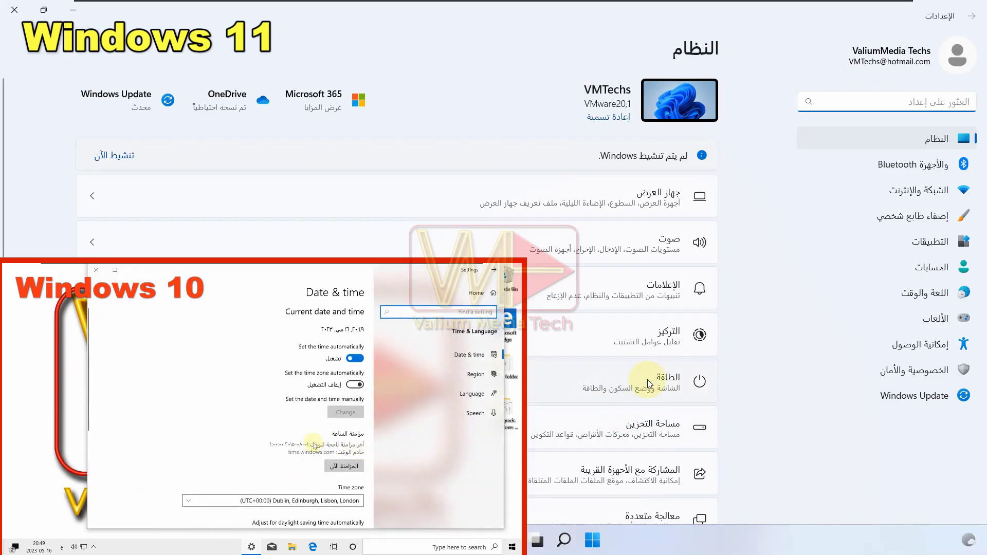
scroll(647, 380, "down", 5)
scroll(299, 448, "down", 2)
scroll(619, 390, "down", 1)
scroll(283, 431, "down", 3)
Scroll back up the Settings page before closing Settings to reach the desktop.
scroll(602, 334, "up", 7)
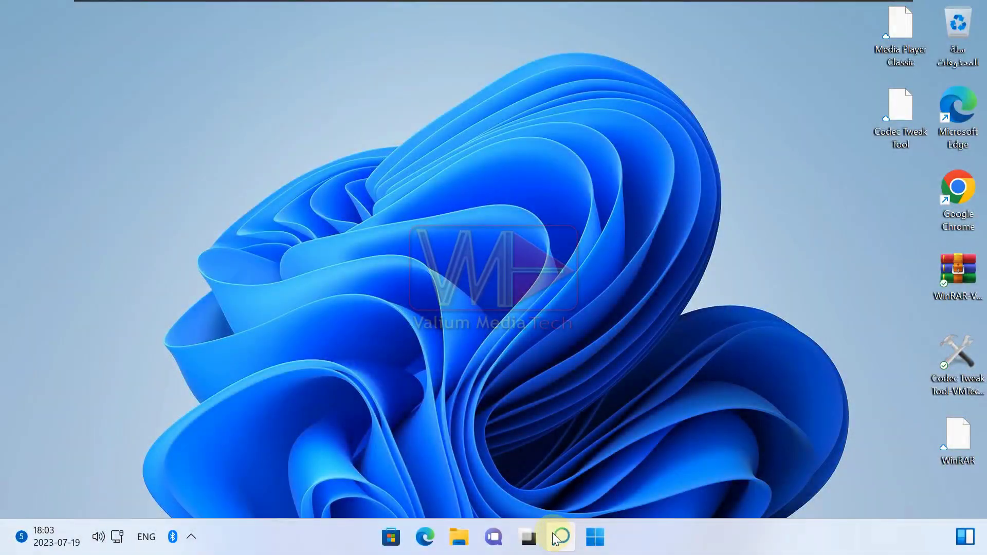
Open an elevated Command Prompt and query international settings with DISM /ONLINE /GET-INTL.
key("super+s")
type("CMD")
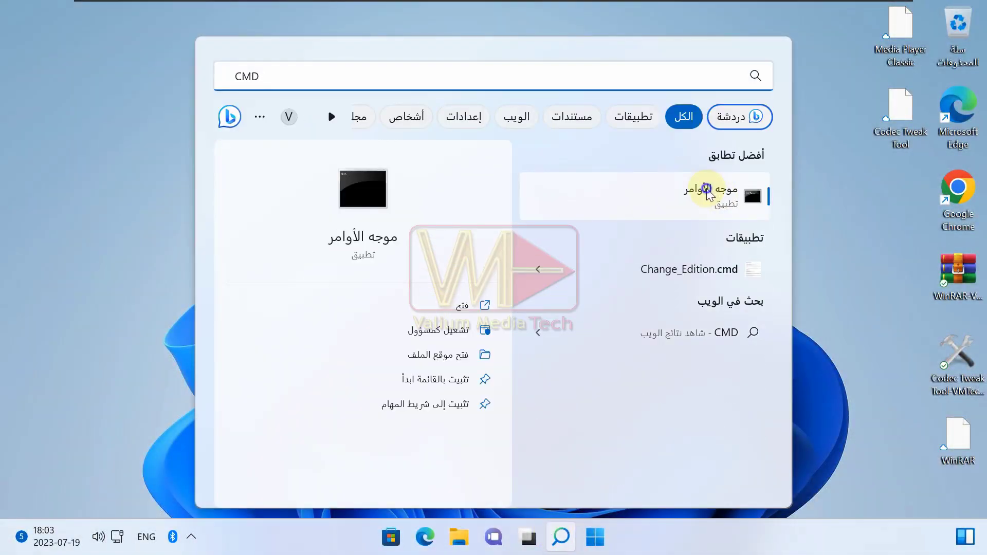
right_click(700, 193)
left_click(607, 216)
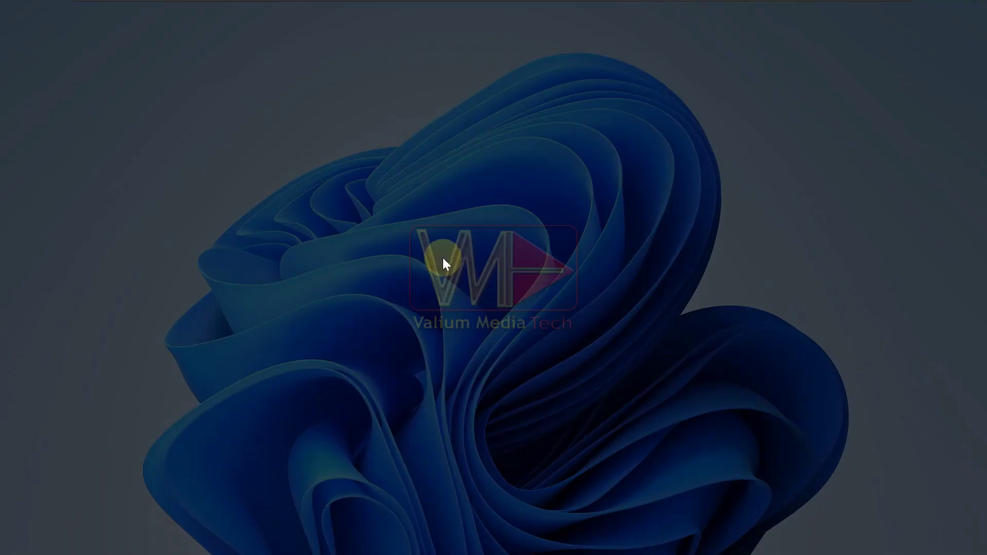
left_click(567, 391)
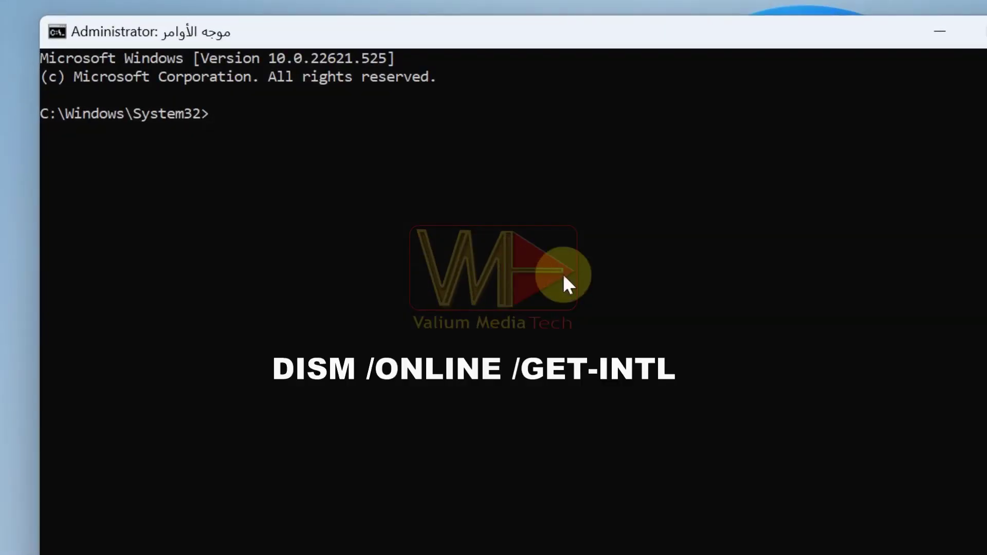
type("DISM /ONLINE /G")
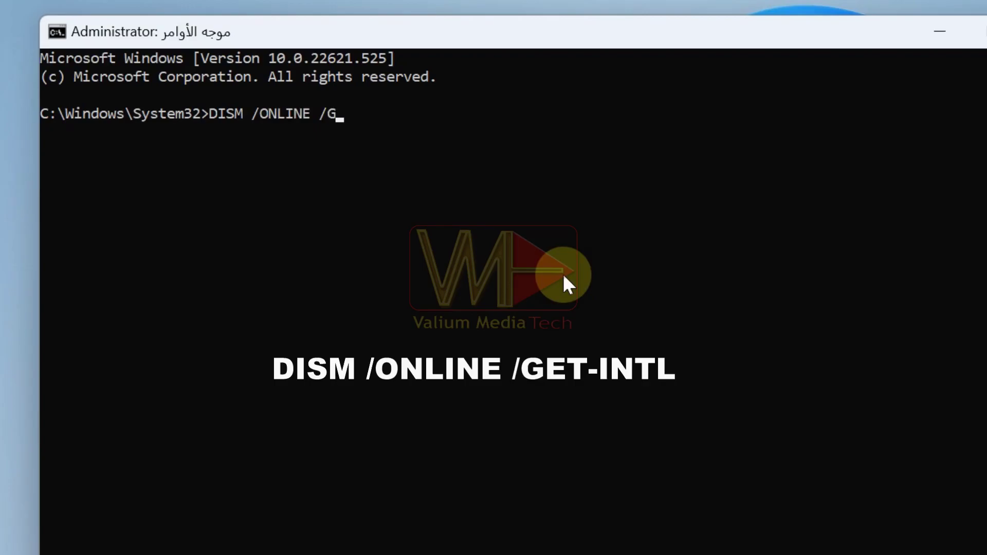
type("ET-INTL")
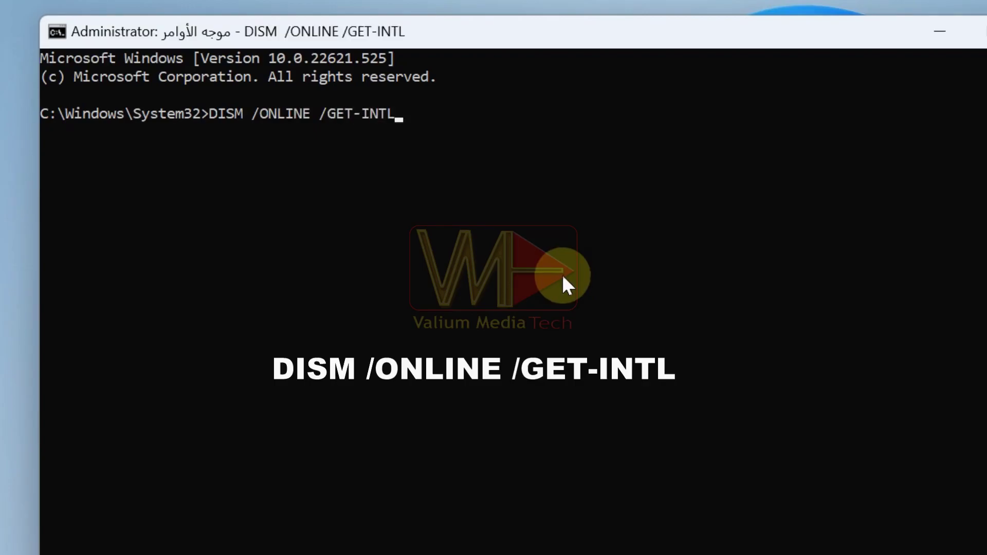
key("Return")
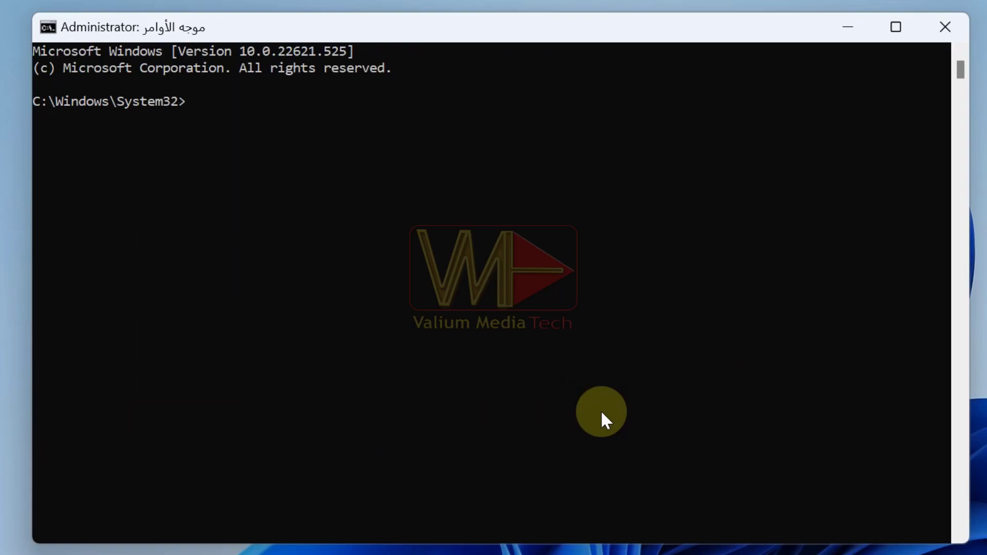
Set the boot locale to ar-SA with BCDEDIT, rebuild boot files with BCDBOOT /L ar-SA, and close.
type("BCDEDIT /SET {CURRENT} LOCALE ar-SA")
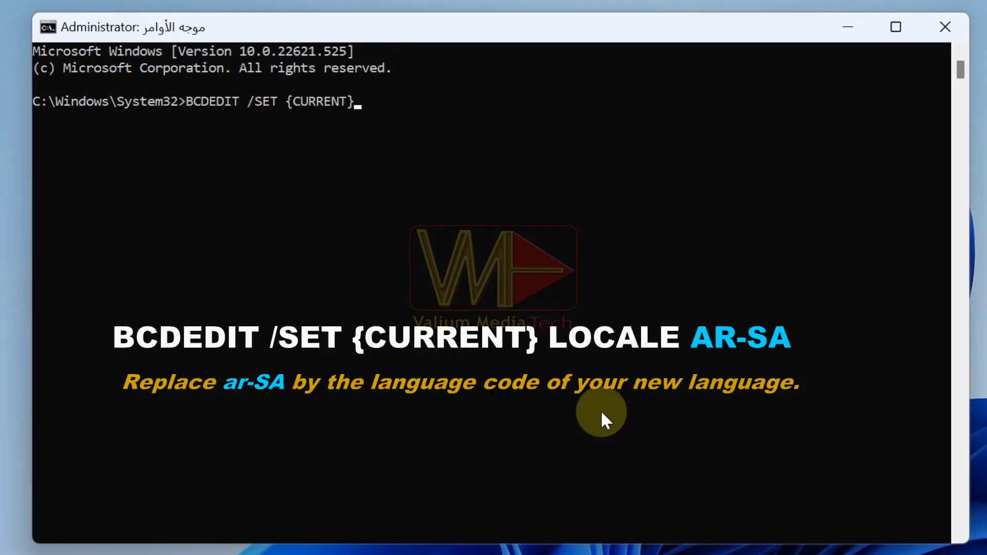
key("Return")
type("BCDBOOT %WIN")
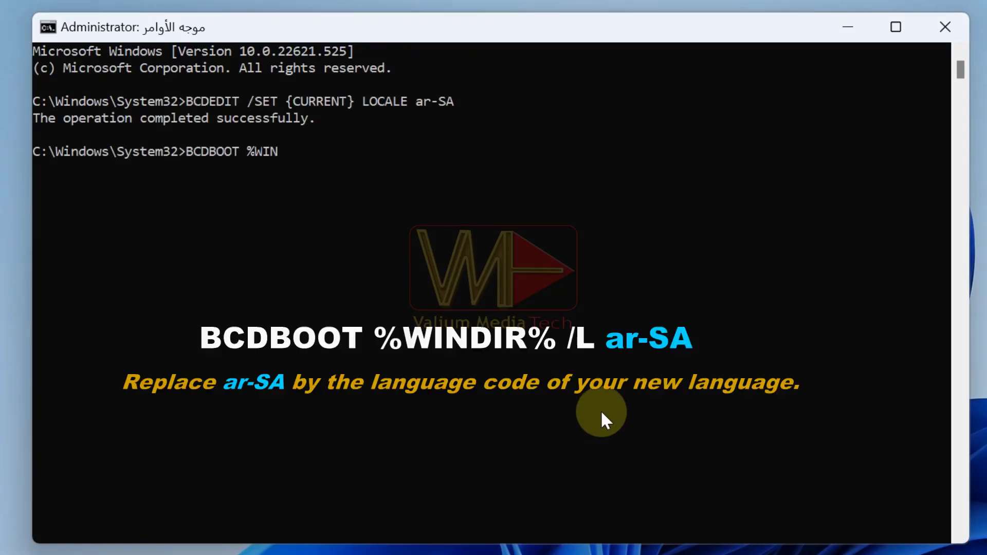
type("DIR% /L ar-SA")
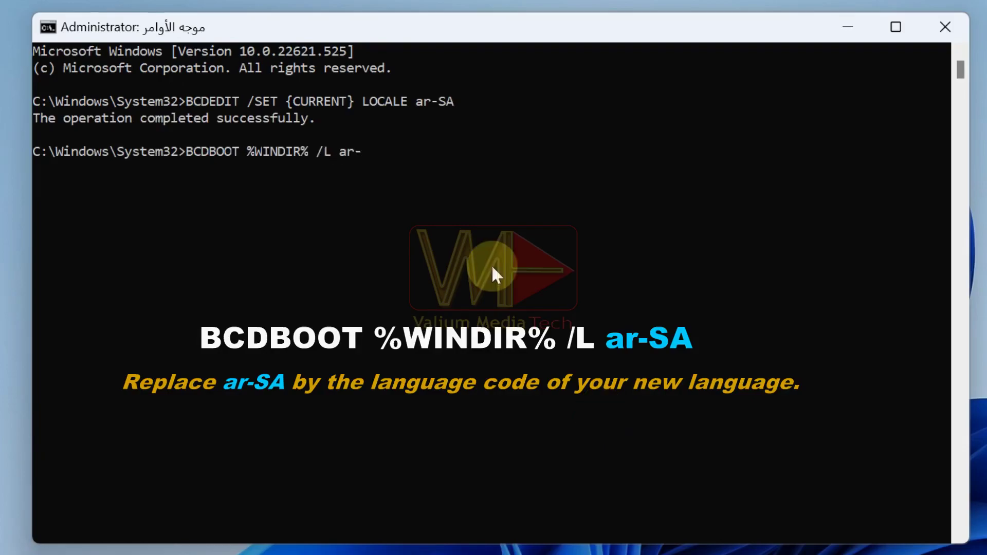
key("Return")
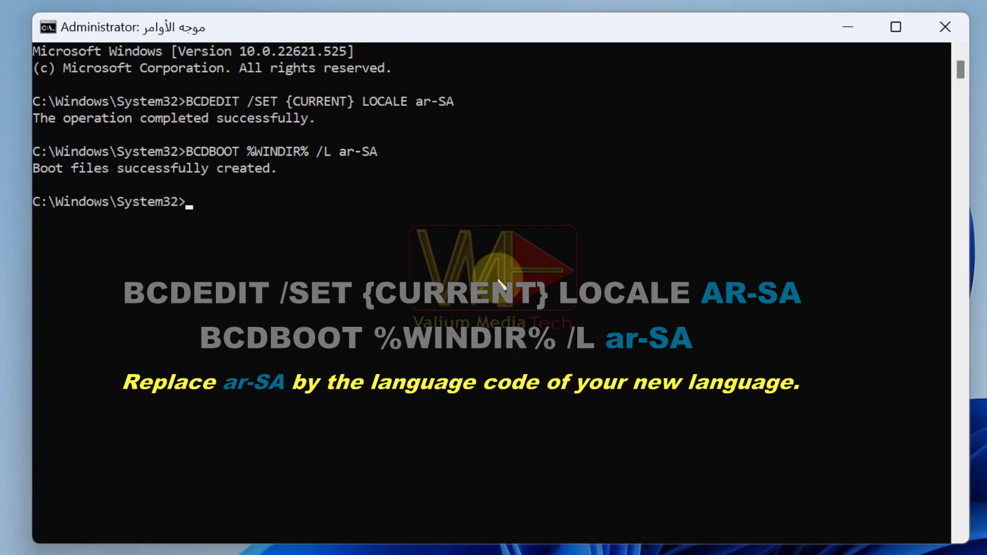
left_click(639, 117)
left_click(945, 27)
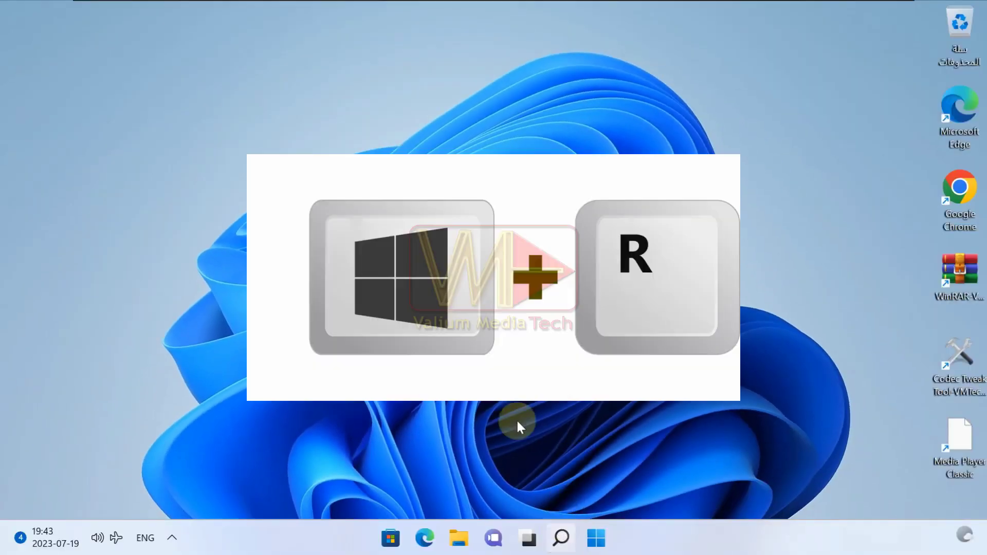
Launch Registry Editor as admin and go to HKLM\SYSTEM\CurrentControlSet\Control\MUI\UILanguages.
key("super+r")
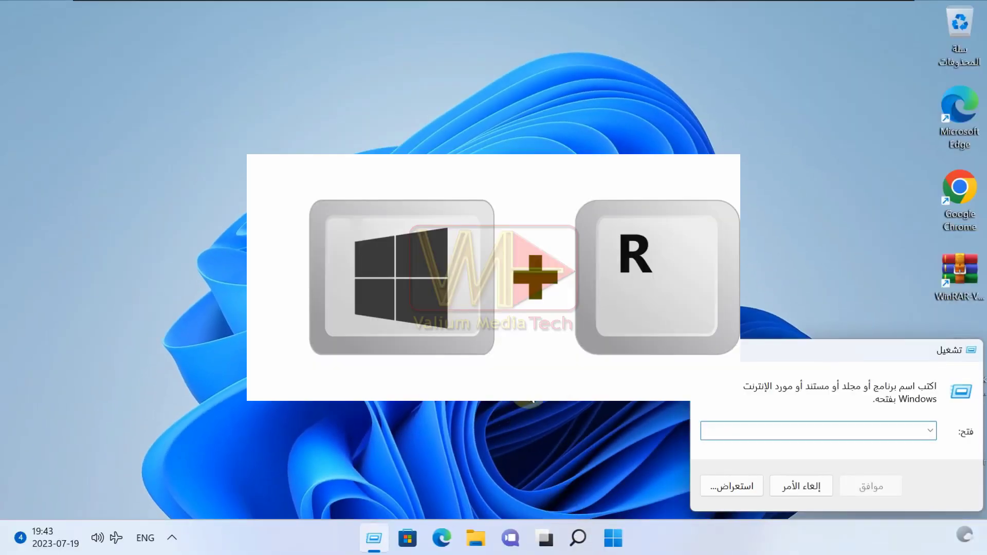
type("REGEDIT")
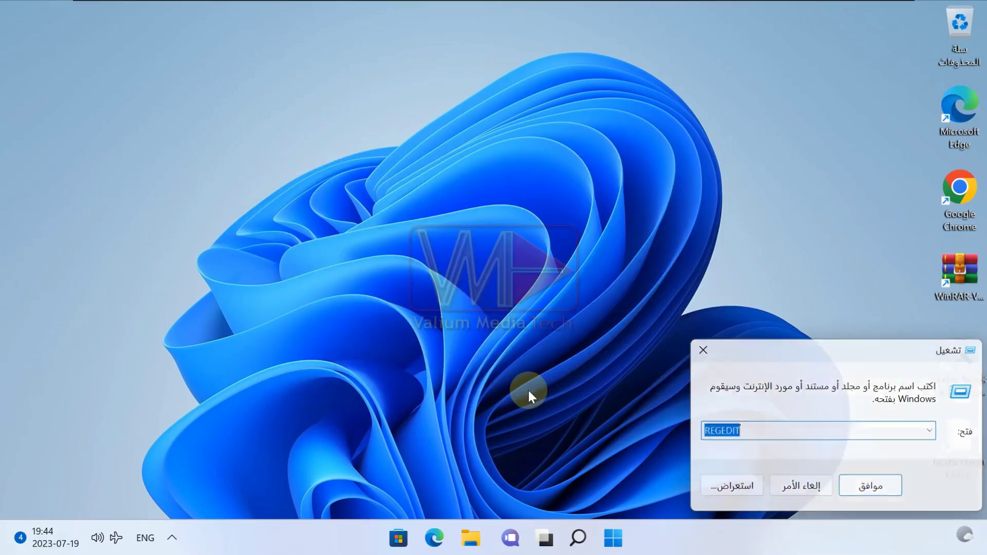
key("Return")
key("alt+y")
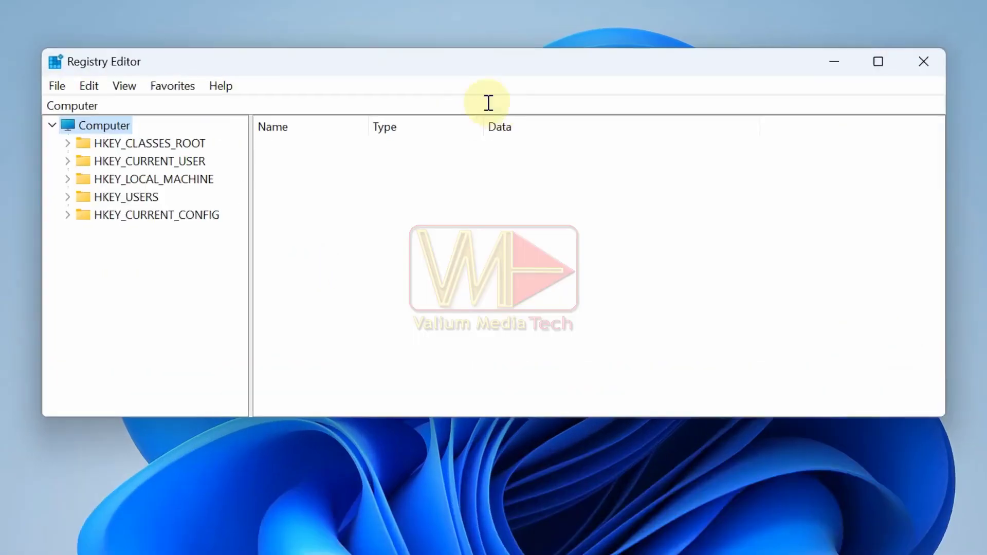
left_click(489, 103)
key("ctrl+a")
type("computer\\HKEY_LOCAL_MACHINE\\SYSTEM\\CurrentControlSet\\Control\\MUI\\UILanguages")
key("Return")
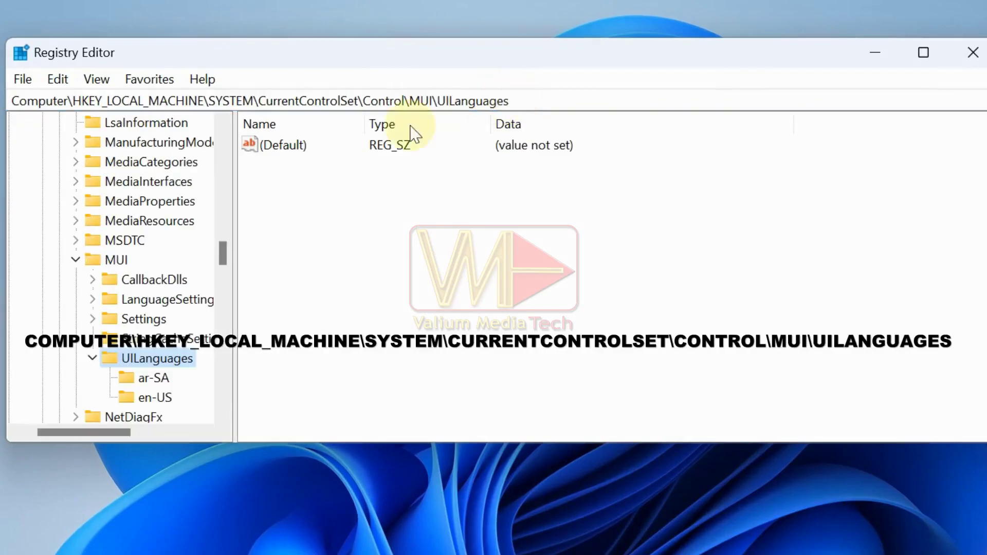
Export the en-US language key to a backup file named 'en'.
left_click(154, 279)
right_click(154, 280)
left_click(216, 430)
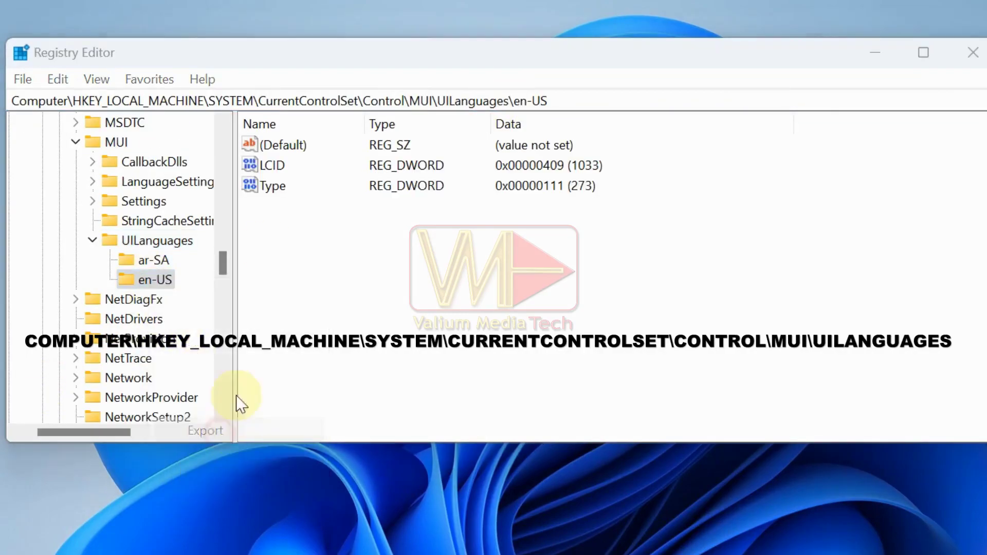
type("en-US")
left_click(551, 487)
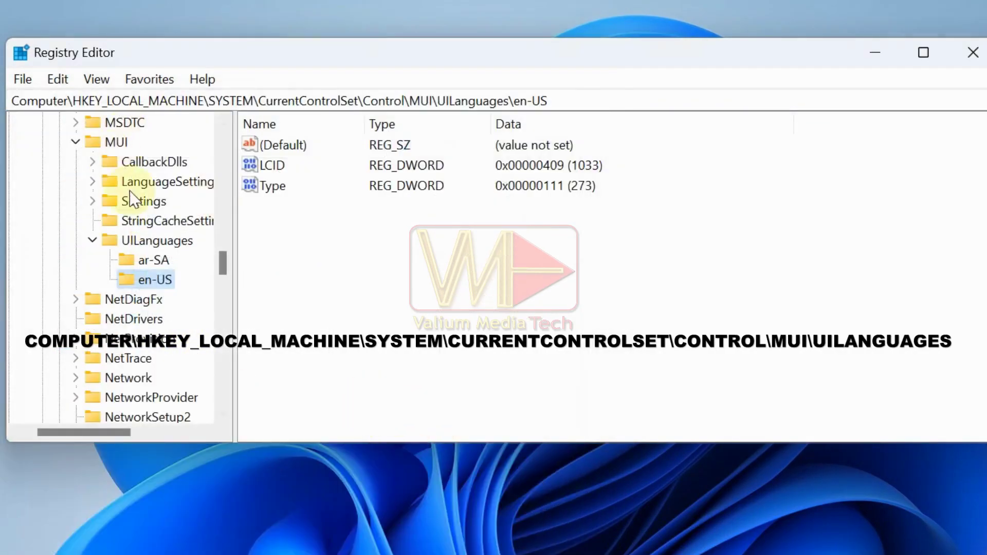
Delete the en-US key, leaving only ar-SA, and close Registry Editor.
right_click(155, 280)
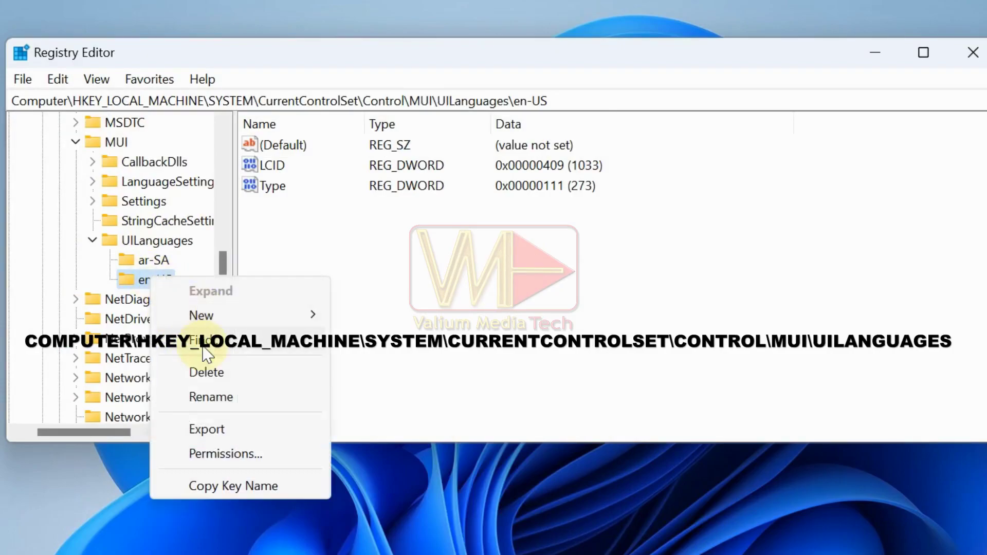
left_click(204, 373)
left_click(394, 305)
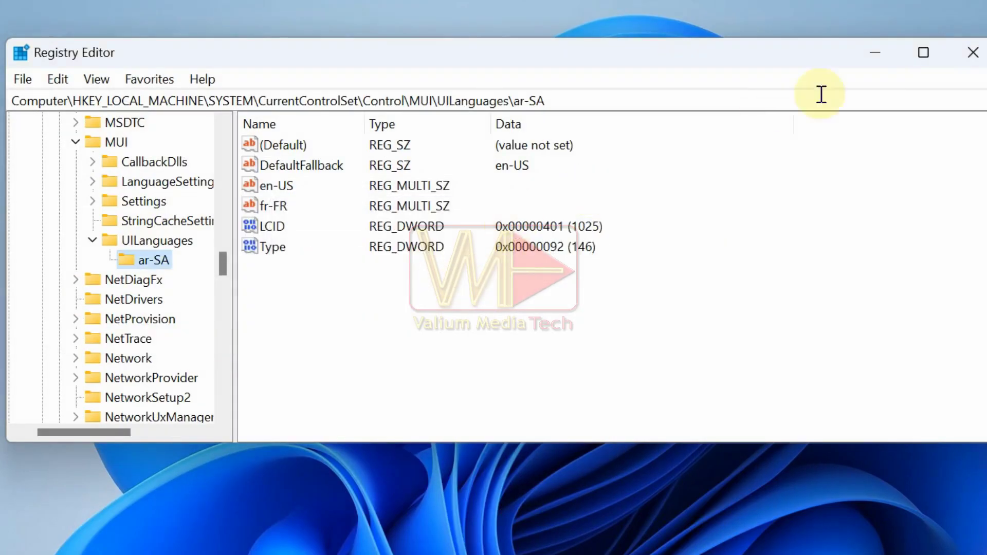
left_click(973, 52)
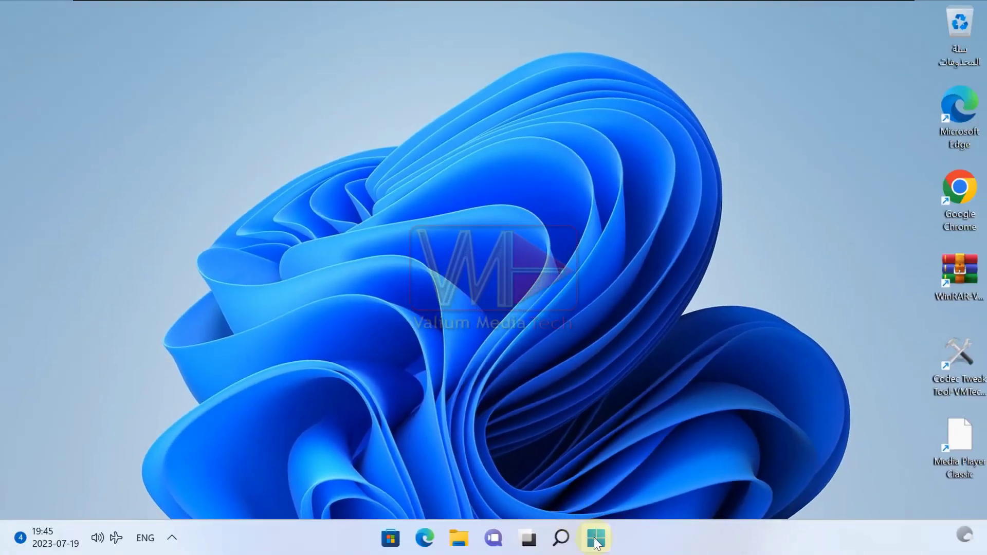
Restart the computer from the Win+X menu and get past the lock screen.
right_click(596, 539)
mouse_move(600, 477)
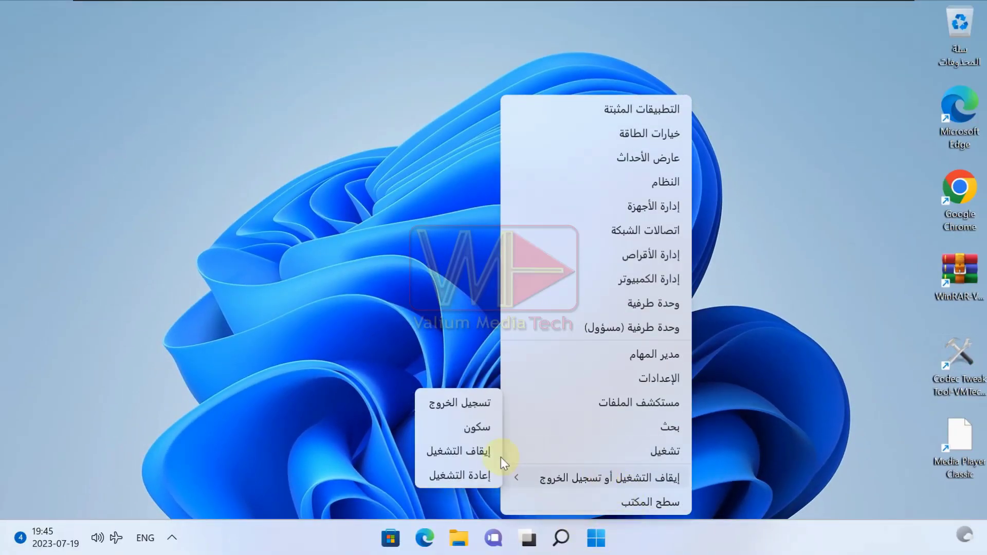
left_click(464, 474)
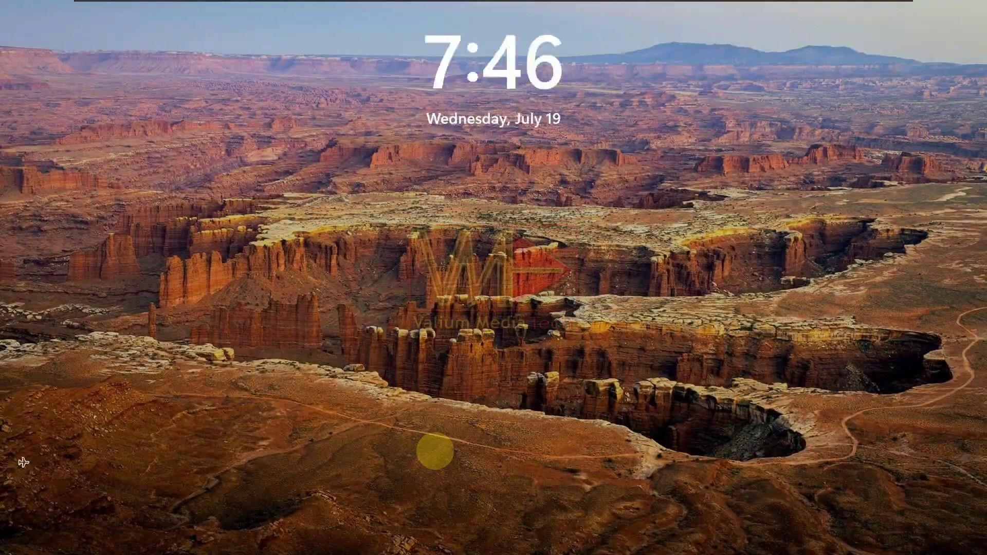
left_click(434, 451)
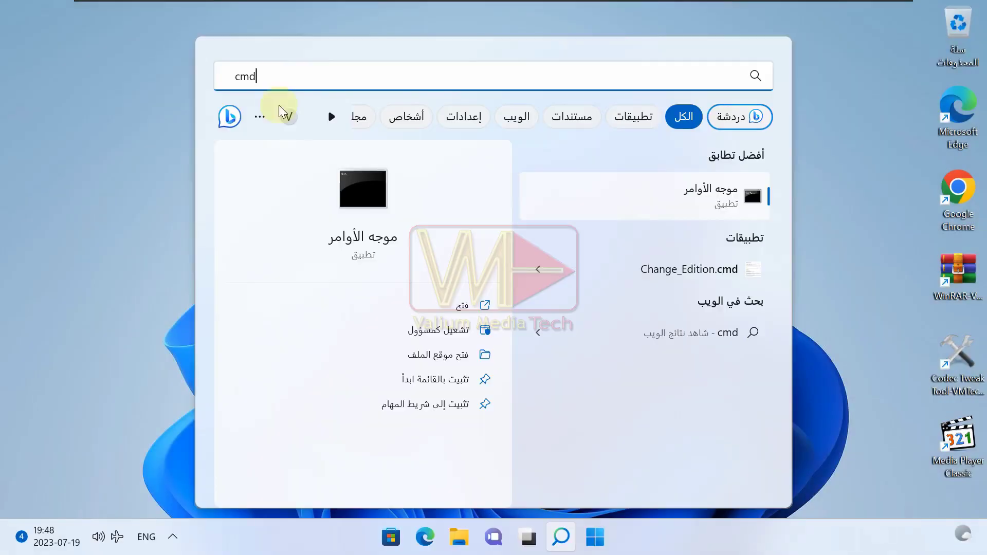
In an admin Command Prompt, run DISM /ONLINE /GET-INTL and verify ar-SA is the default UI language.
right_click(657, 195)
left_click(627, 204)
left_click(552, 395)
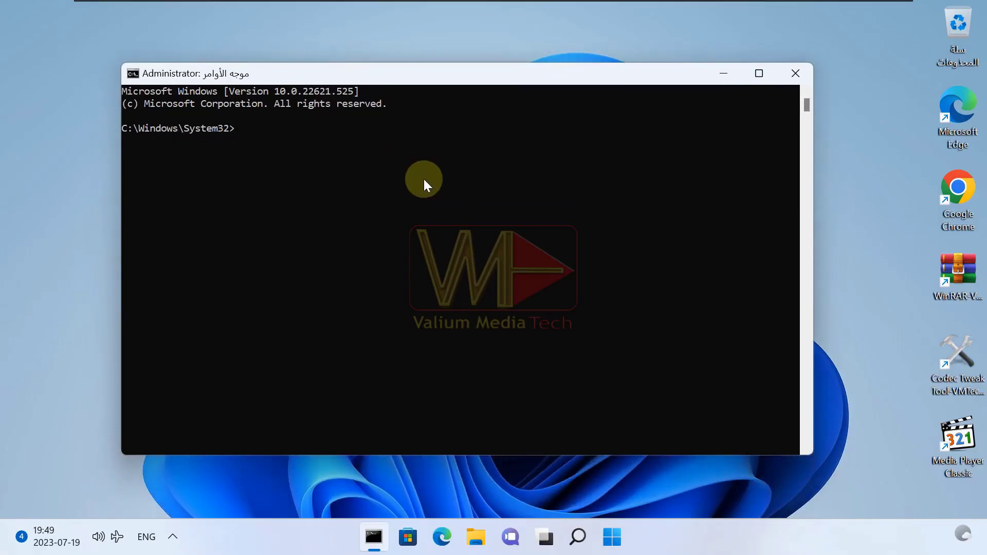
type("DISM /ONLINE /GET-INTL")
key("Return")
left_click_drag(319, 239, 116, 238)
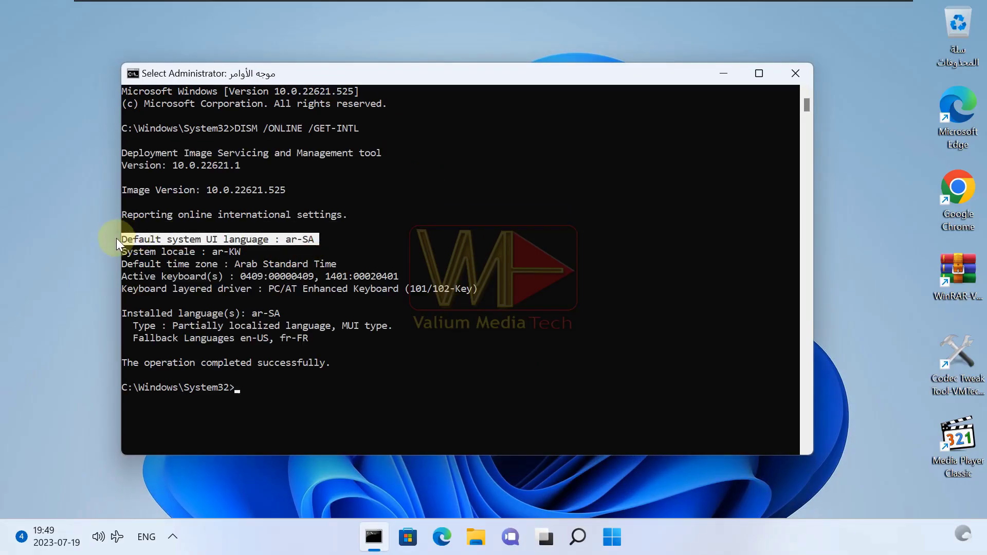
left_click(390, 313)
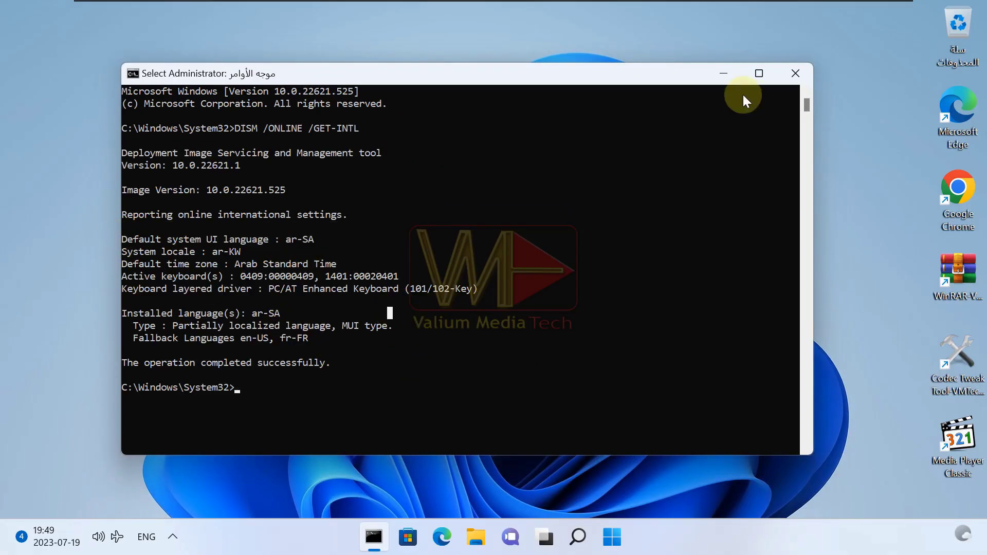
left_click(795, 73)
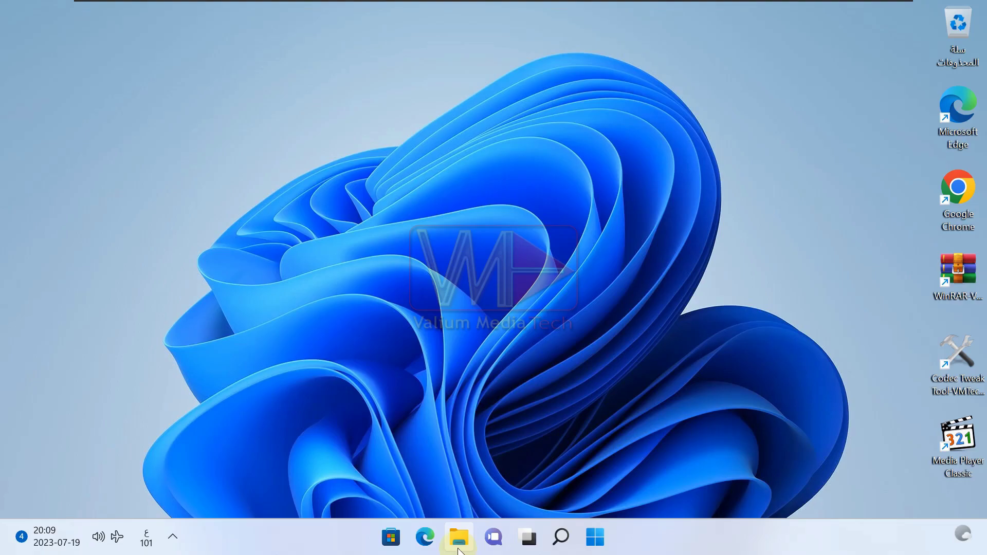
Merge the Windows 11 Home downgrade .reg file from Documents into the registry.
left_click(457, 549)
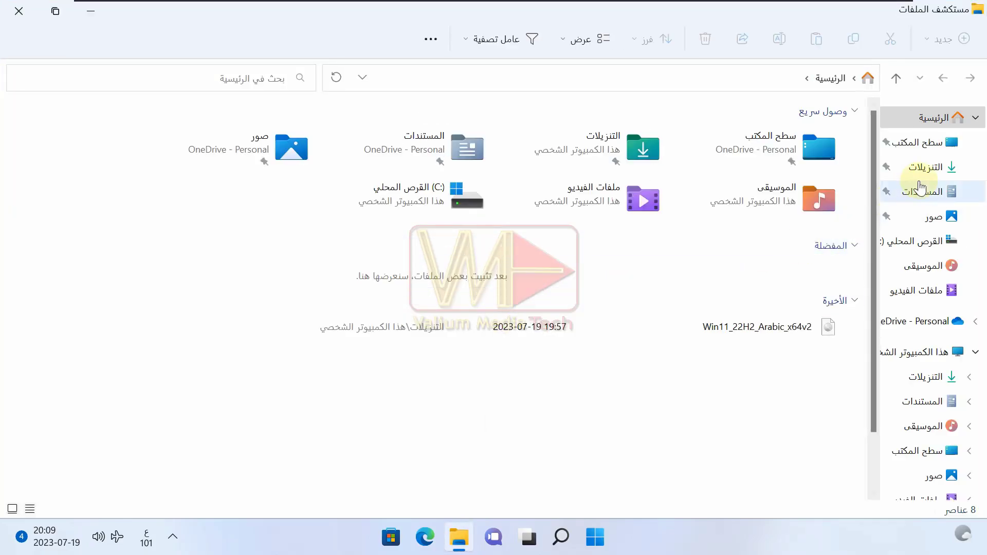
left_click(920, 187)
left_click(702, 162)
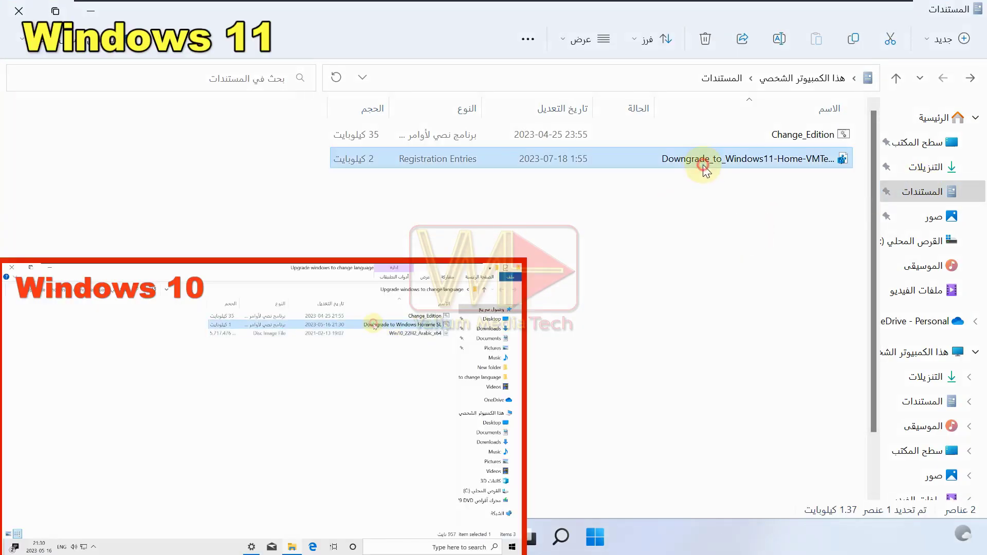
double_click(703, 162)
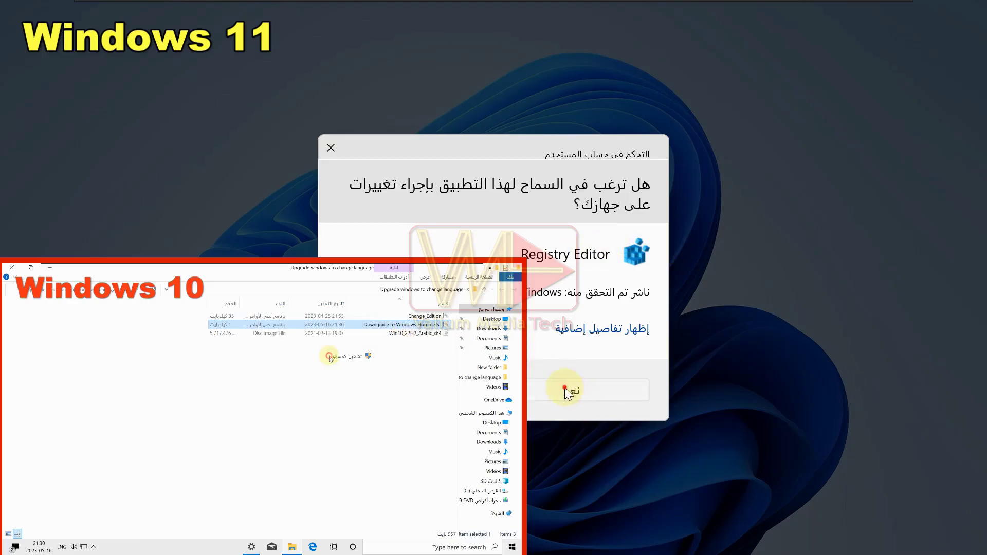
left_click(567, 391)
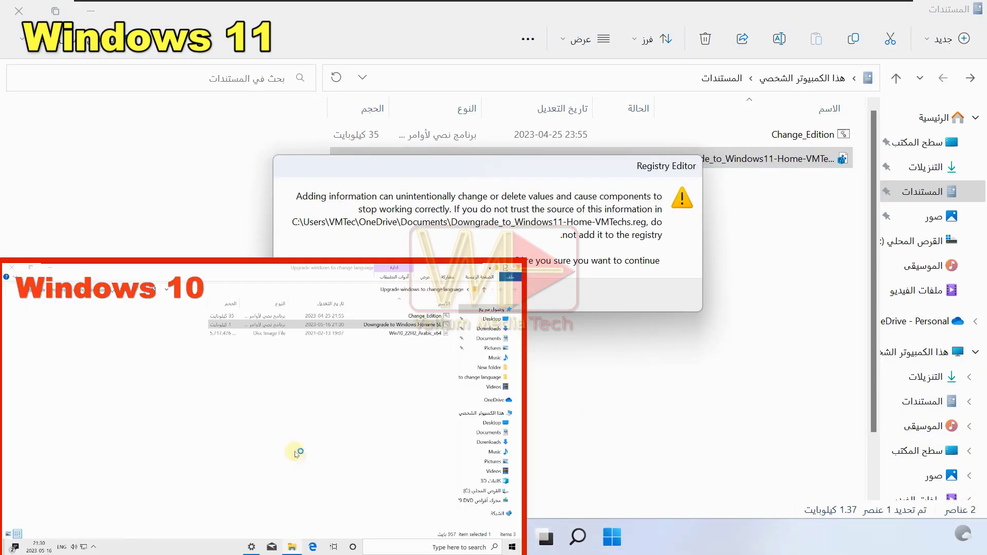
key("Return")
key("Return")
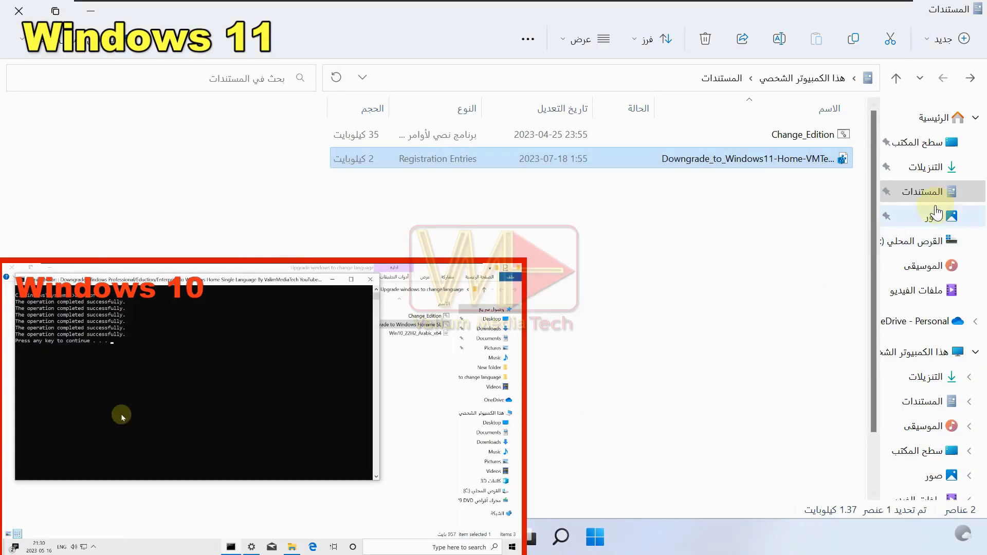
Mount the Win11_22H2_Arabic_x64v2 ISO from Downloads and launch Windows 11 setup.
left_click(926, 167)
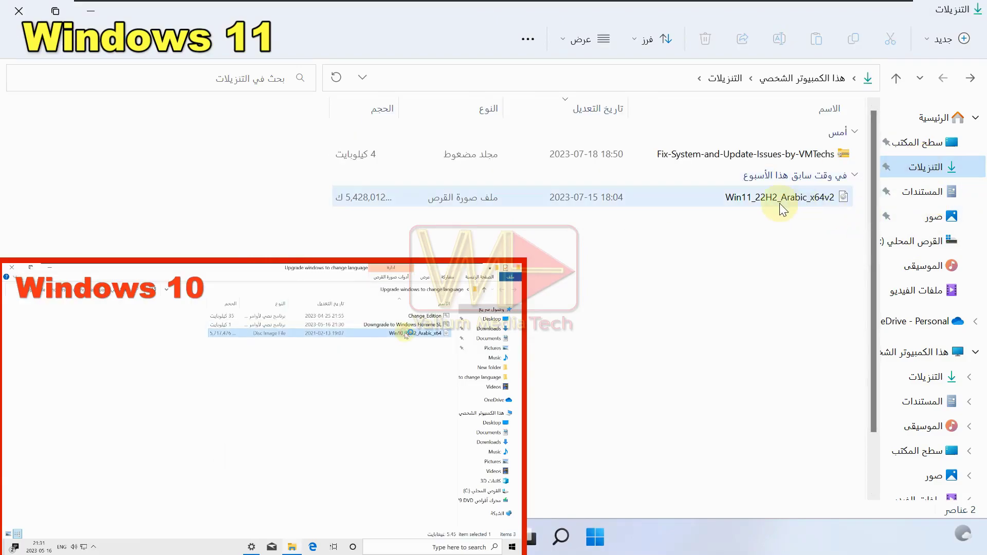
double_click(801, 211)
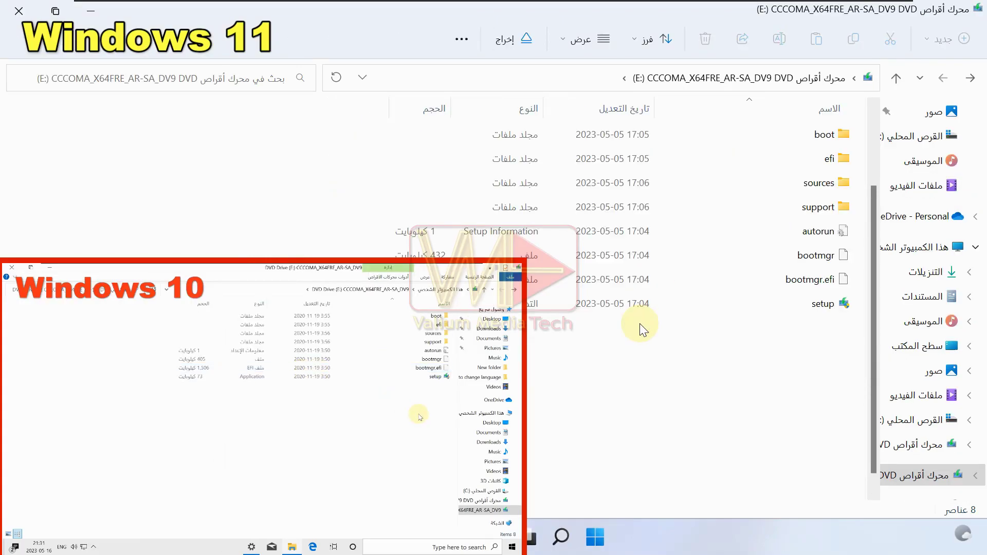
double_click(823, 304)
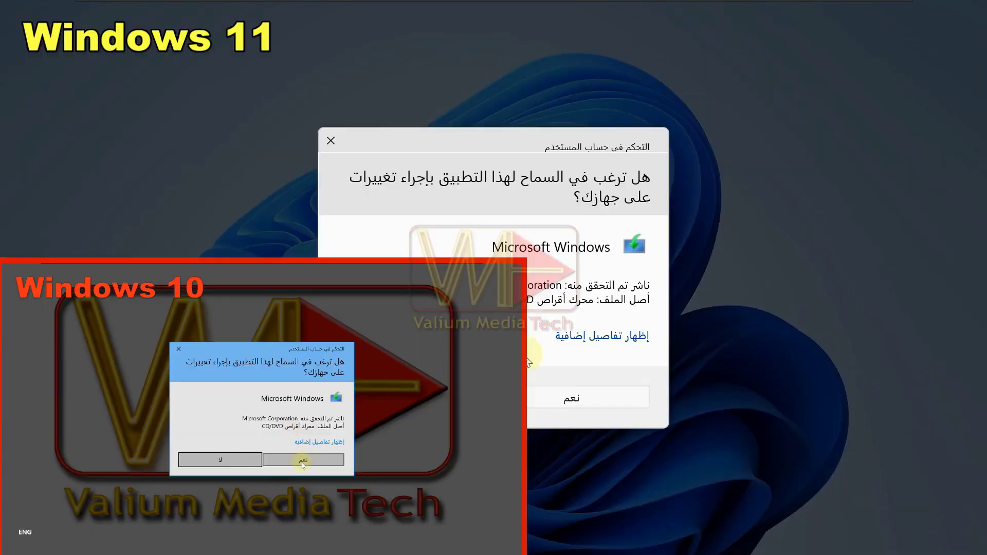
left_click(566, 392)
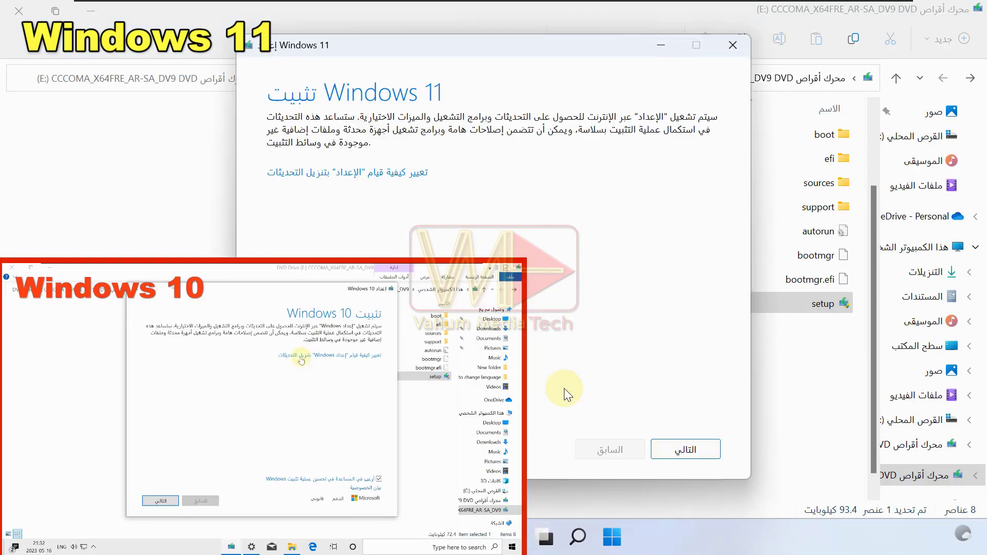
Skip updates with Not now, accept the license, keep files and apps, and start installing.
left_click(323, 173)
left_click(272, 231)
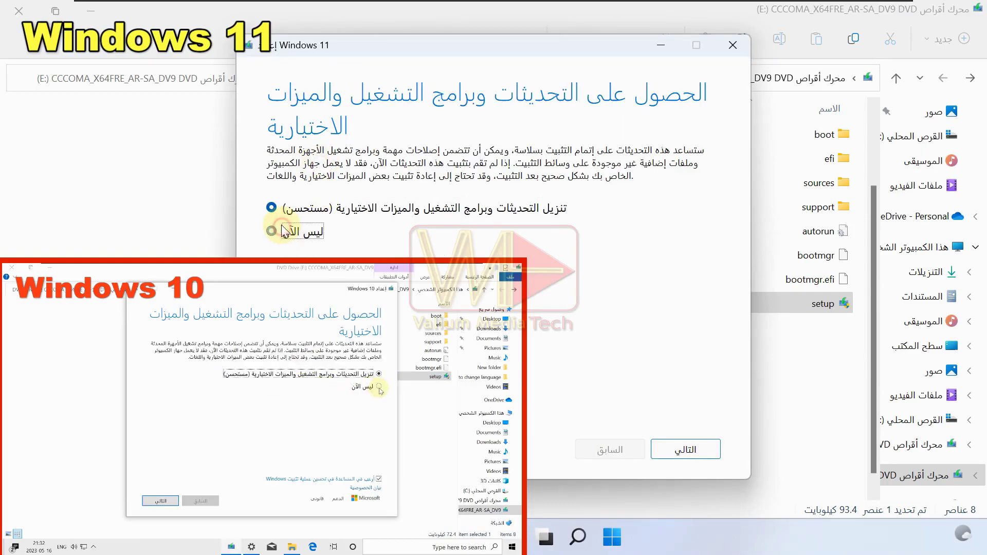
left_click(699, 452)
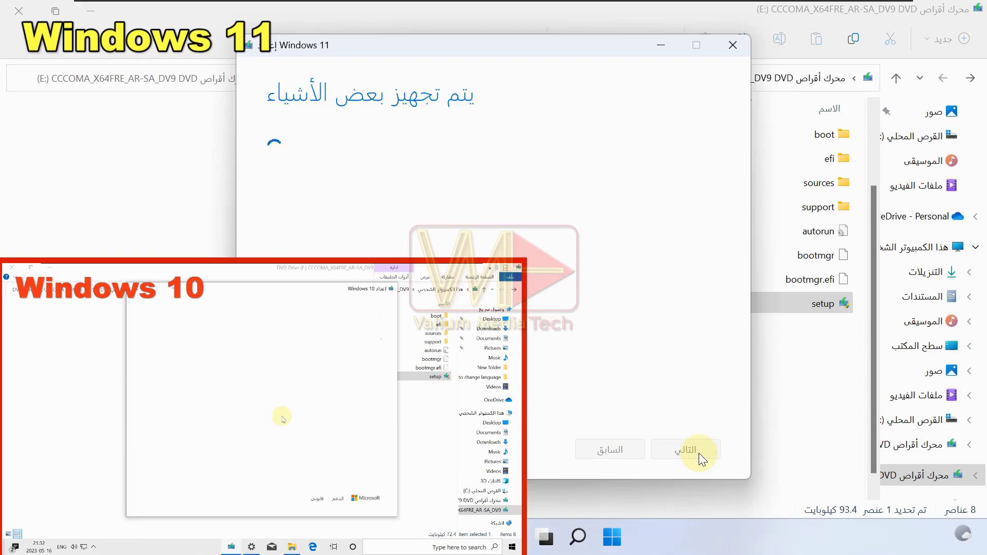
left_click(684, 449)
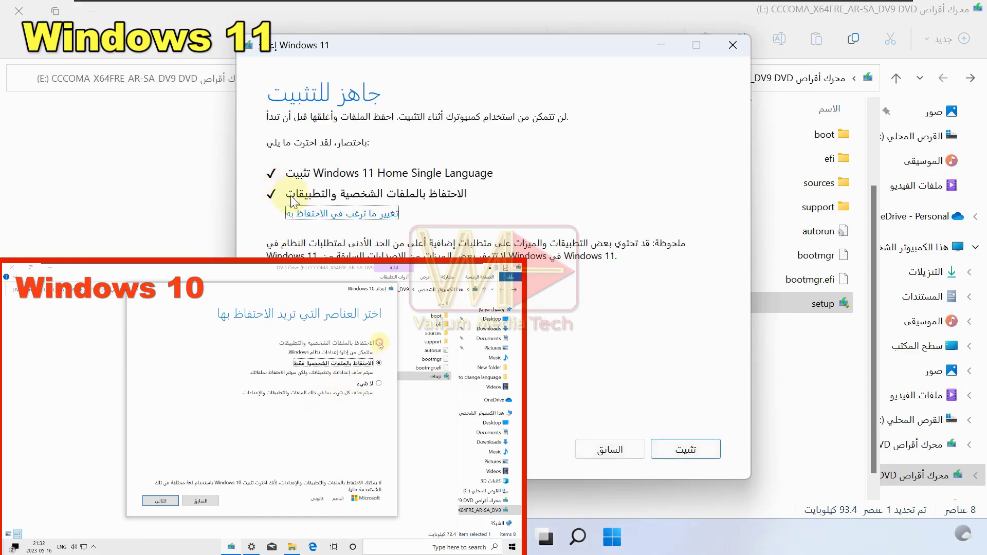
left_click(307, 213)
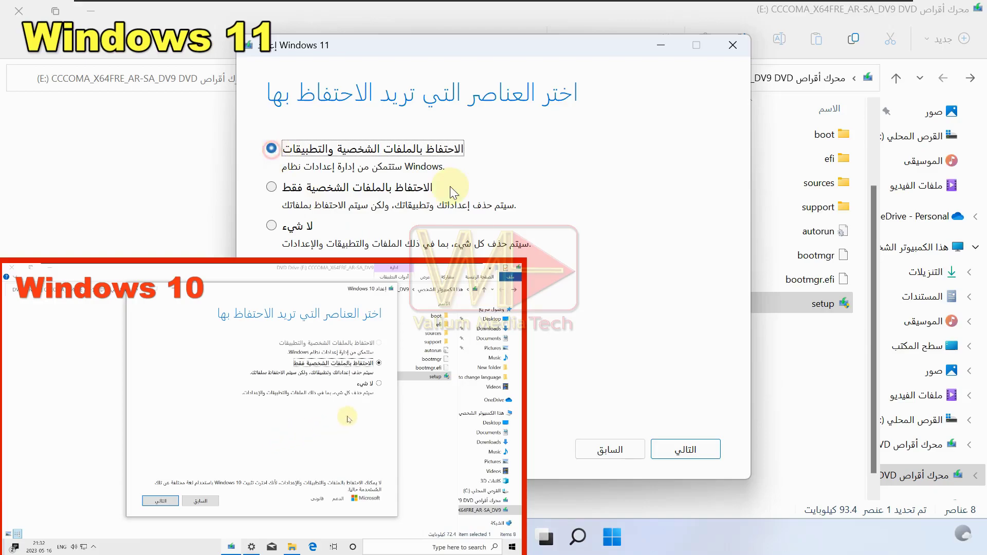
left_click(675, 450)
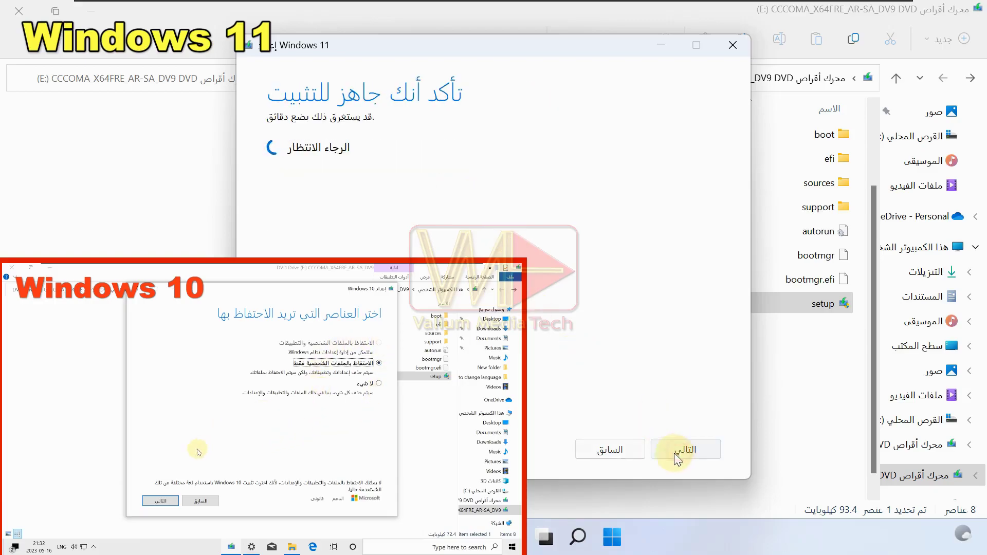
left_click(673, 450)
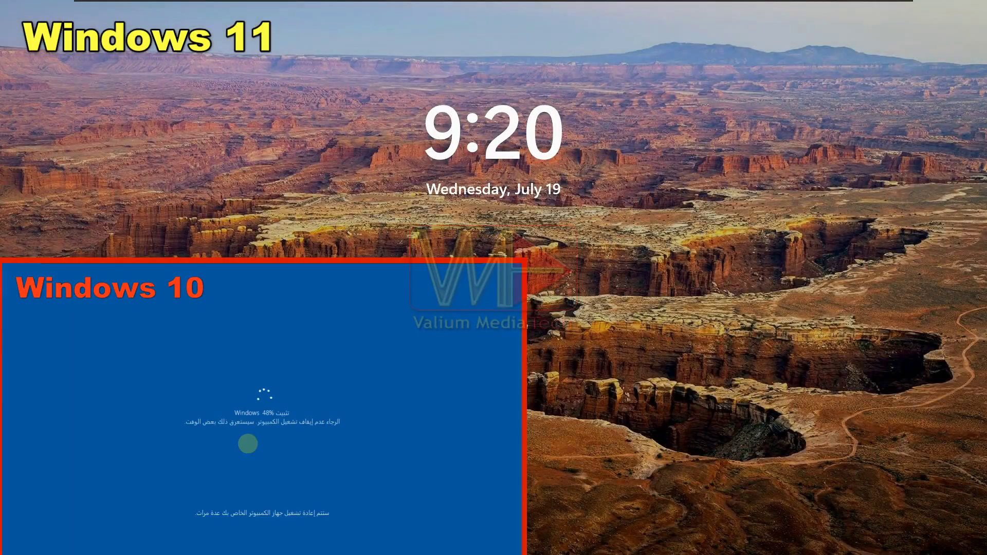
Sign back in to Windows with the account password.
key("space")
type("123")
key("Return")
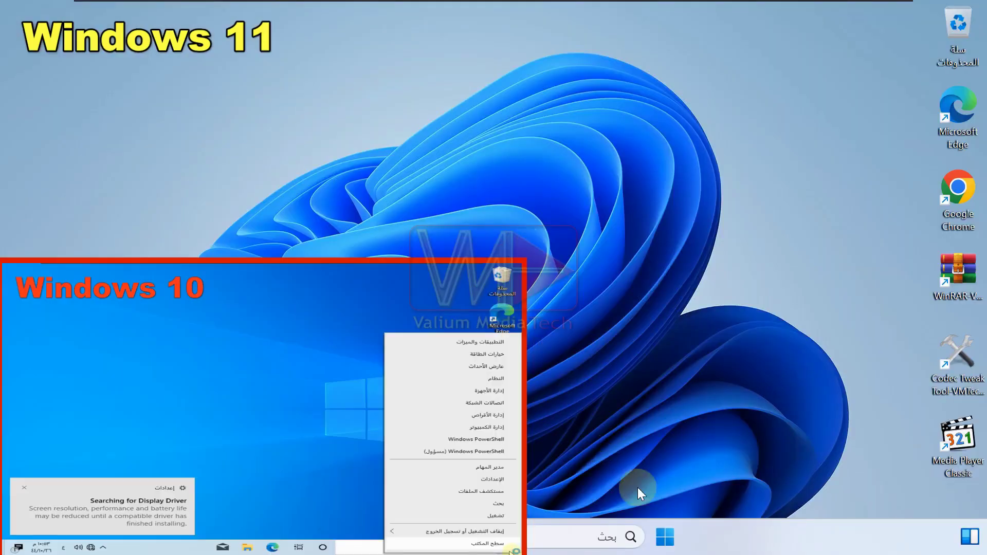
Open Windows Settings from the Start right-click menu and go to the Activation page.
left_click(662, 538)
left_click(662, 538)
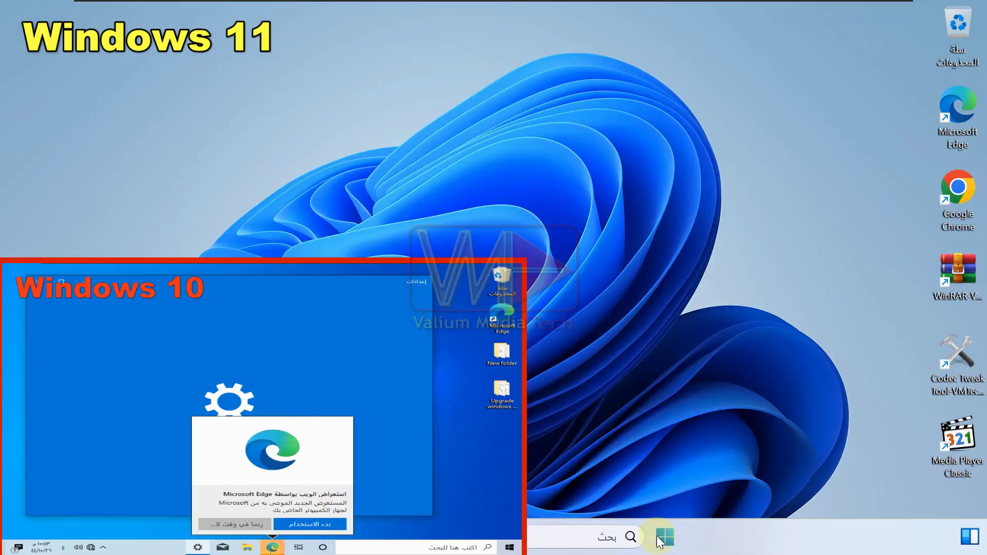
right_click(661, 540)
left_click(711, 371)
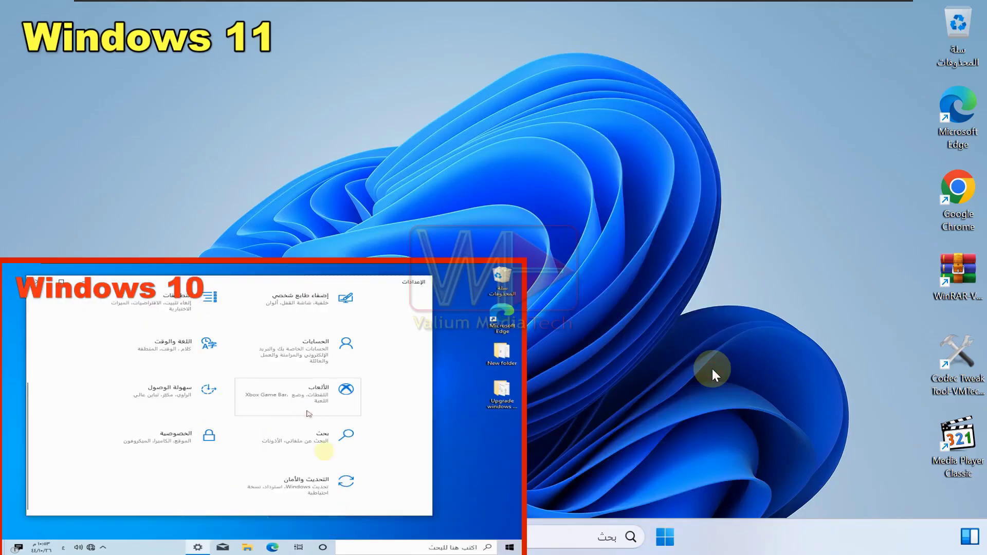
scroll(711, 276, "down", 5)
left_click(662, 446)
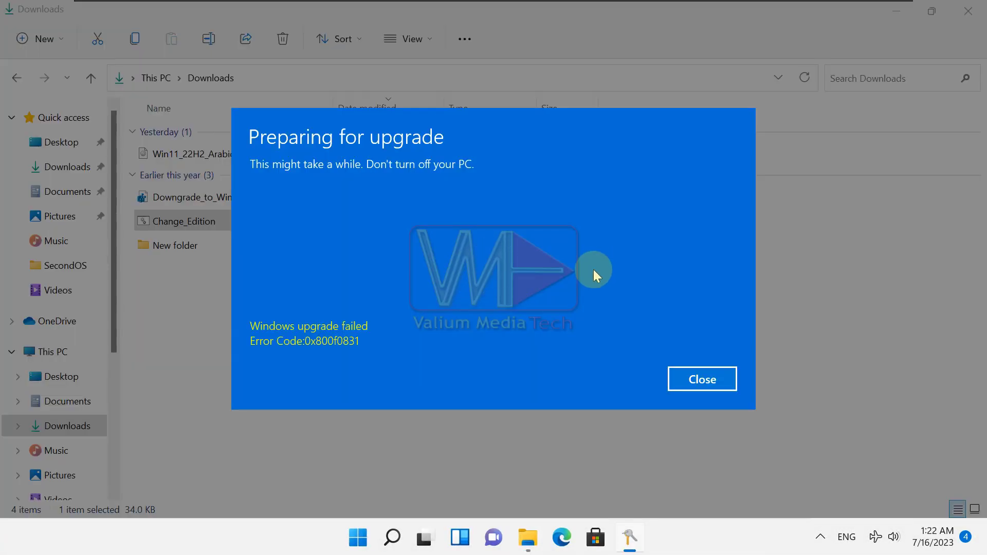
Dismiss the failed-upgrade error and mount the Arabic Windows 11 ISO.
left_click(689, 380)
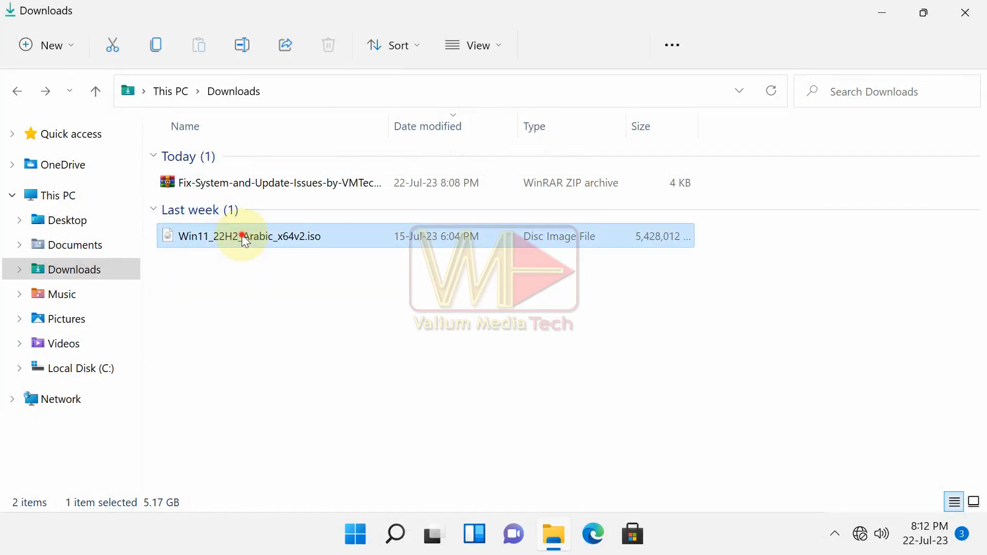
double_click(241, 238)
left_click(17, 91)
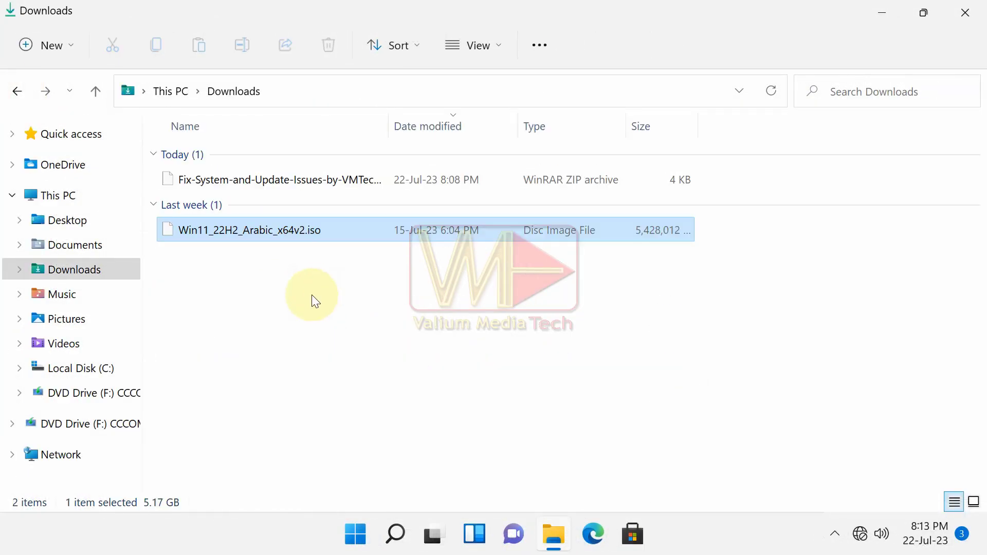
Extract the Fix-System-and-Update-Issues-by-VMTechs ZIP into a new folder.
right_click(240, 178)
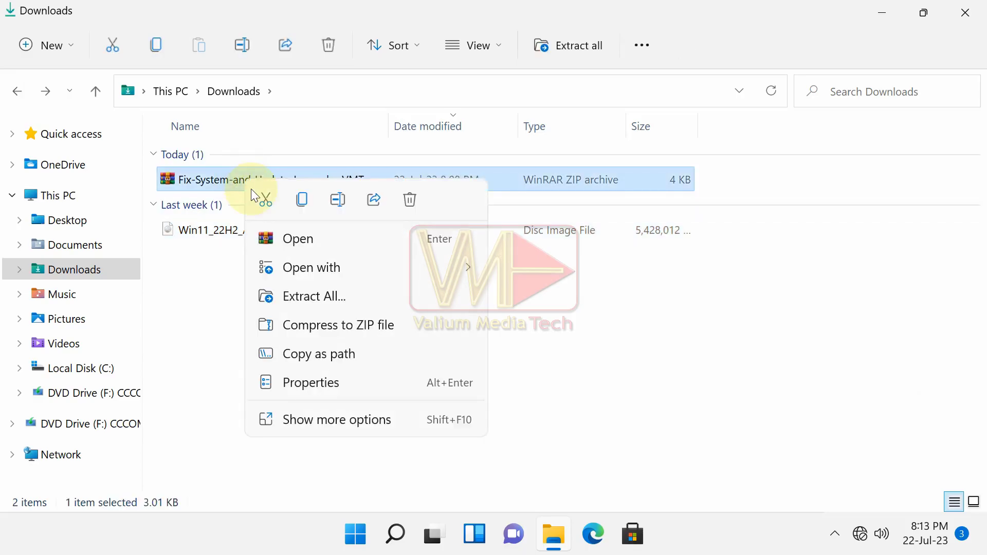
left_click(314, 294)
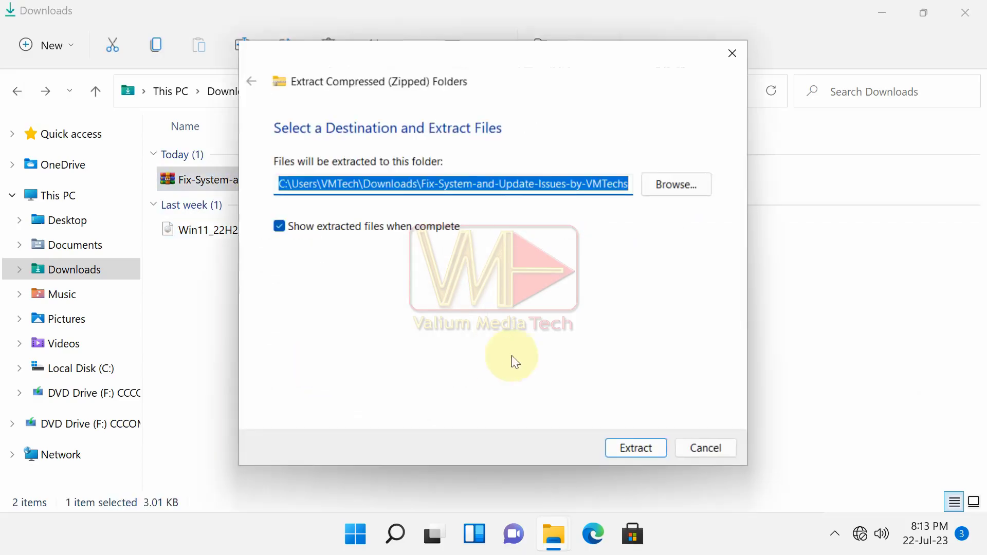
left_click(619, 451)
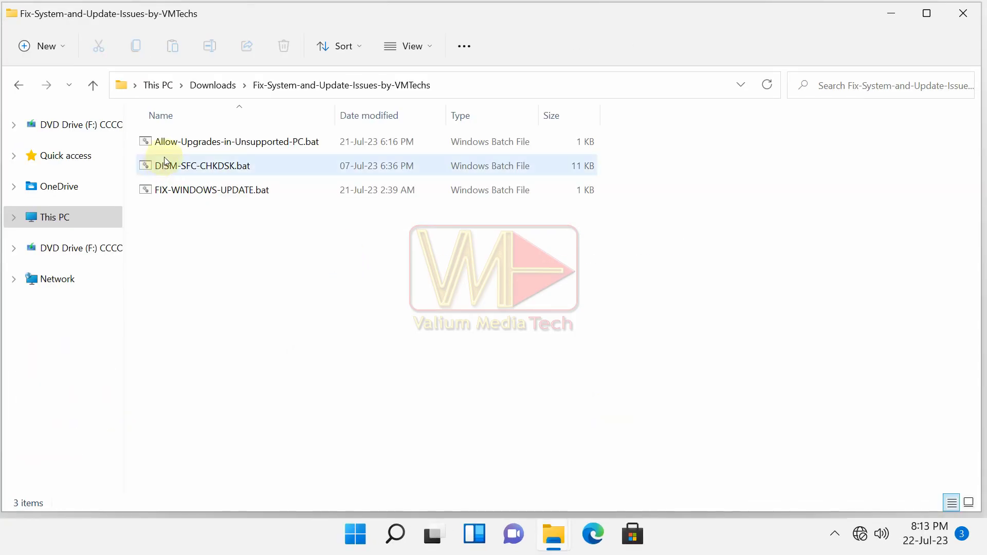
Run DISM-SFC-CHKDSK.bat as administrator with option 4 (DISM and SFC), then close the console.
right_click(167, 163)
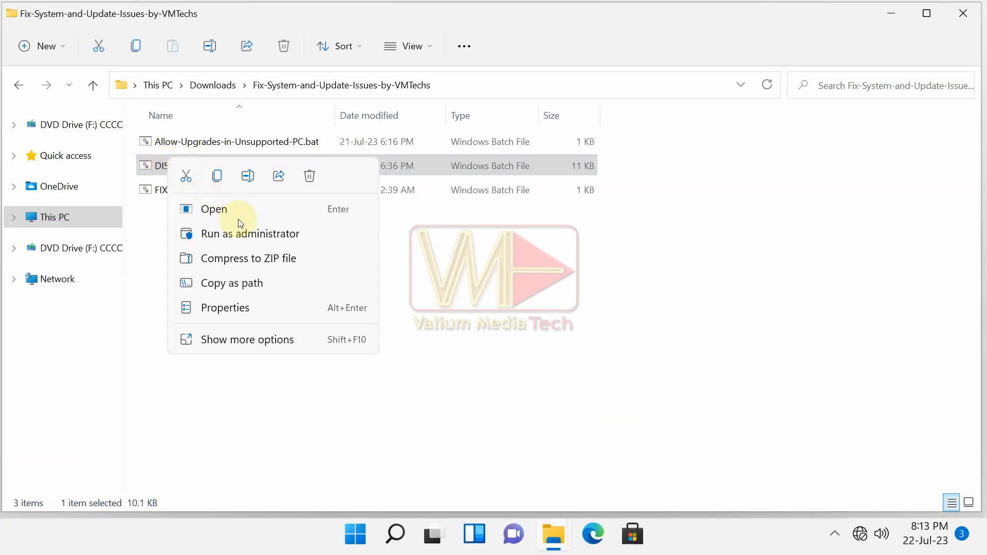
left_click(257, 232)
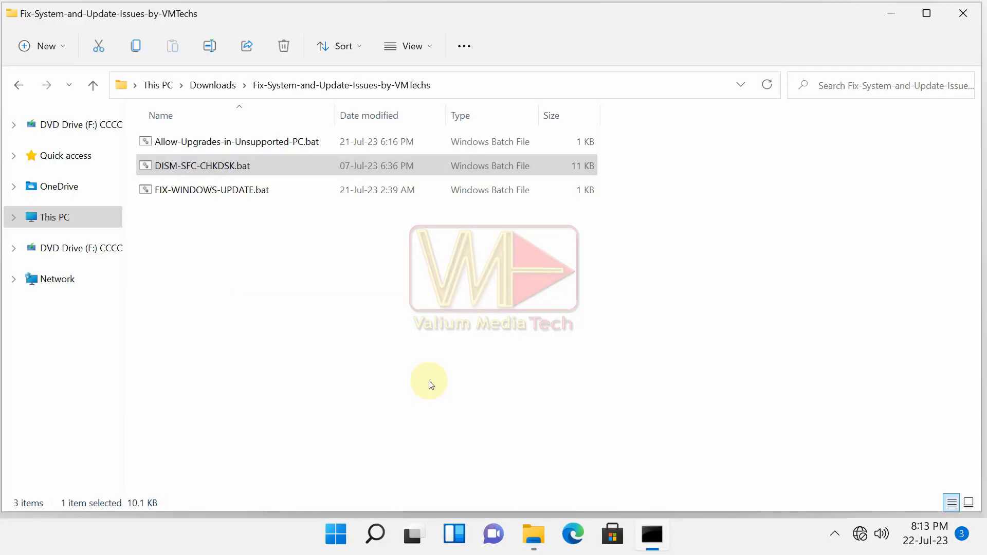
left_click(404, 402)
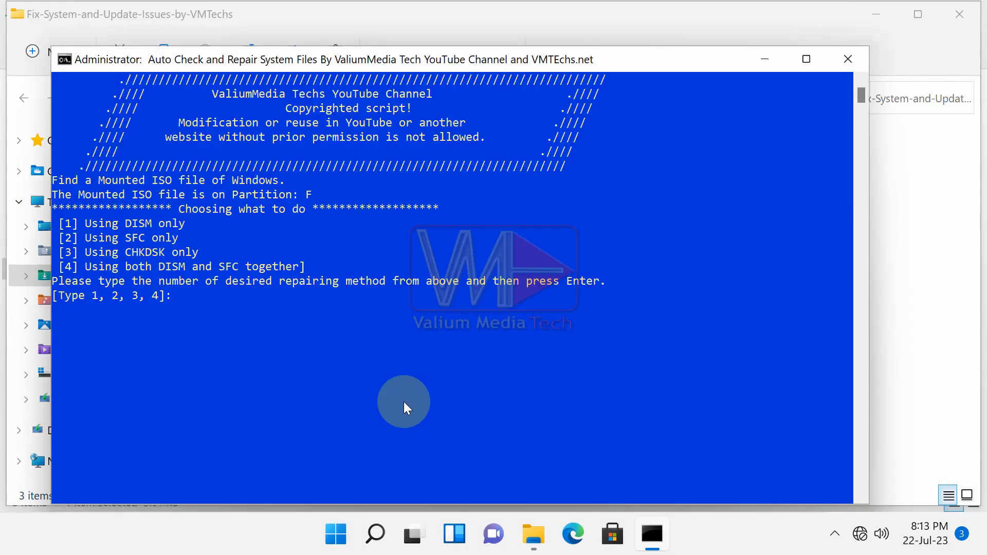
type("4")
key("Return")
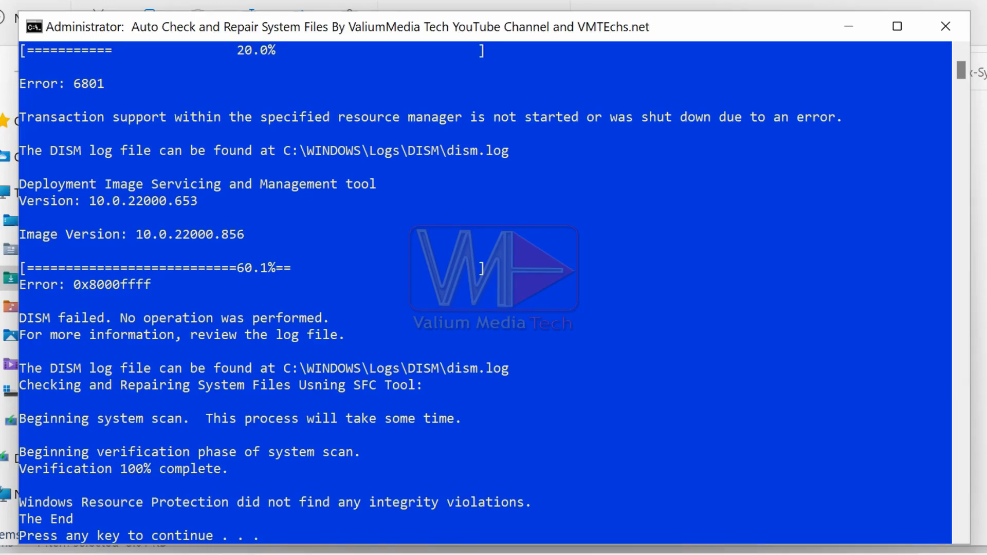
key("Return")
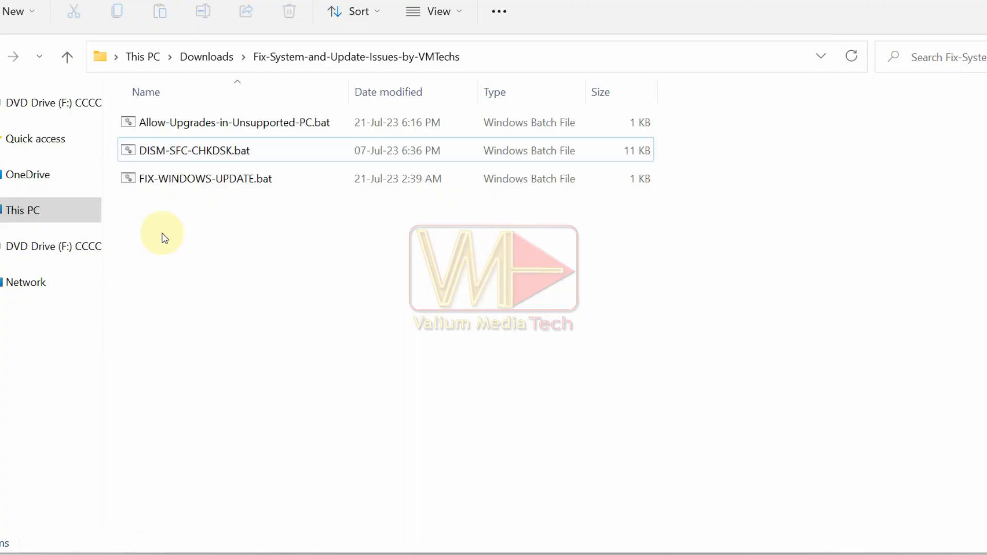
Run FIX-WINDOWS-UPDATE.bat as administrator and close its finished console.
left_click(180, 180)
right_click(183, 171)
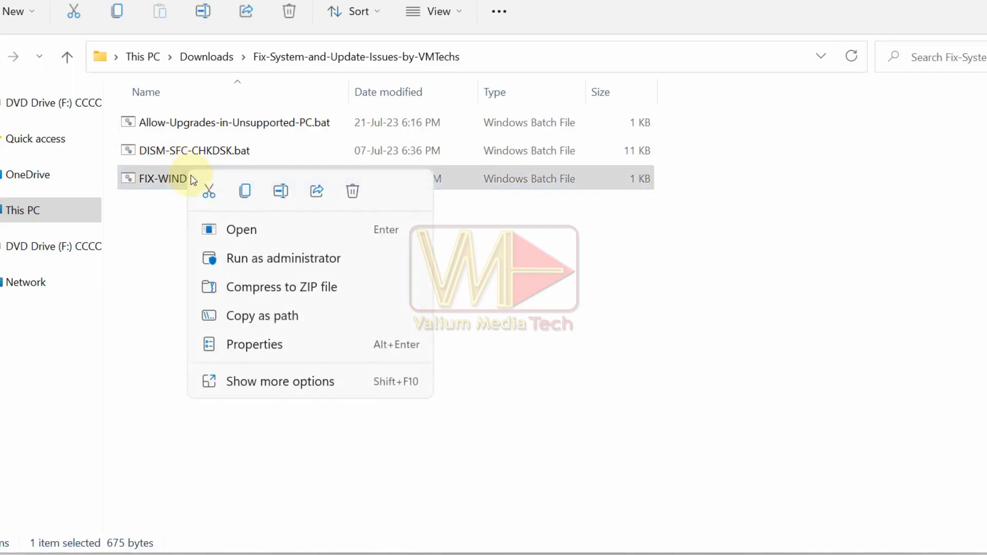
left_click(251, 257)
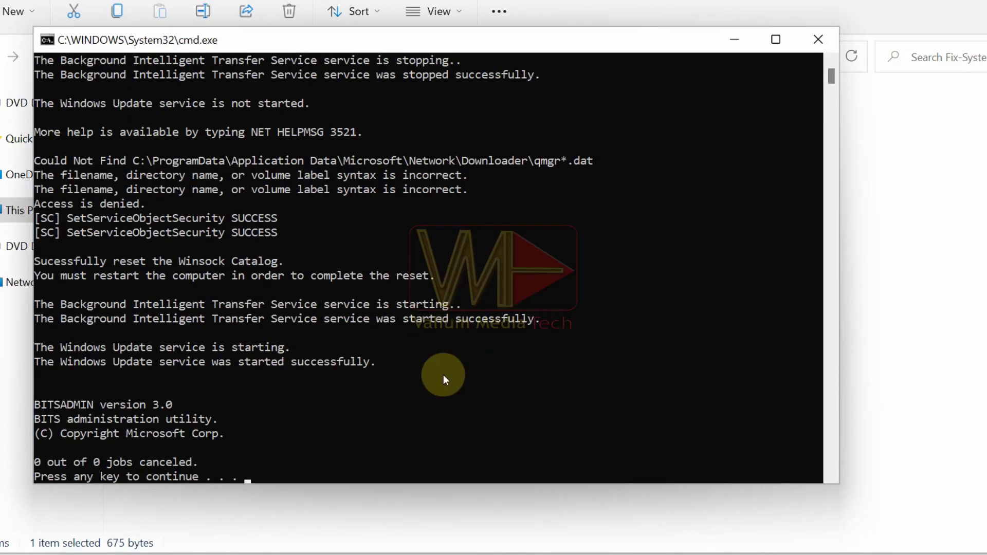
key("Return")
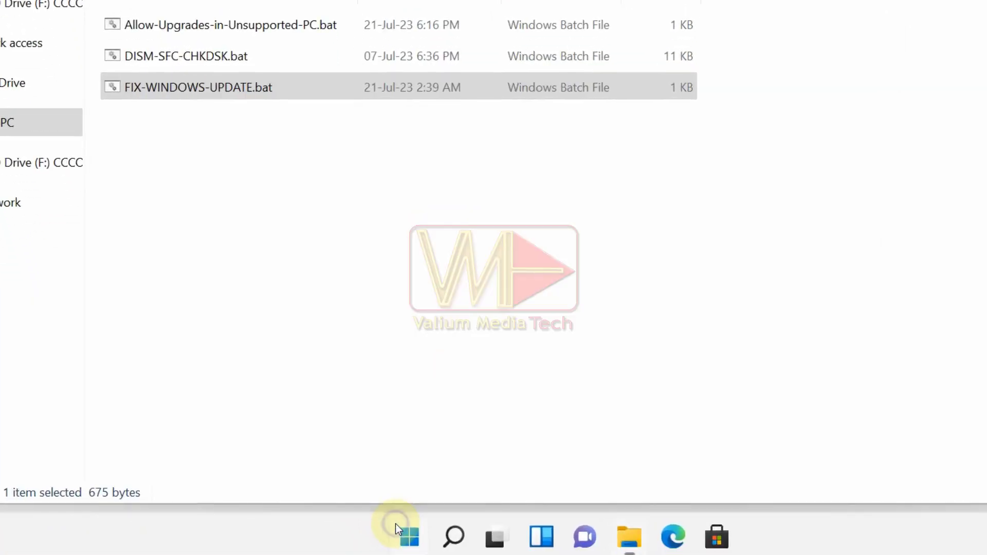
Restart the computer from the Win+X power menu.
right_click(396, 526)
mouse_move(482, 457)
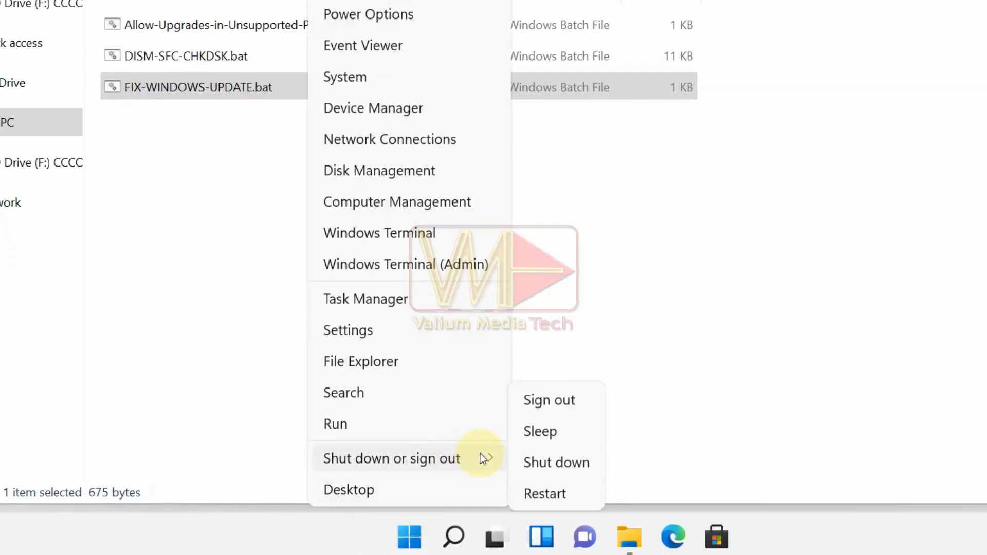
left_click(541, 490)
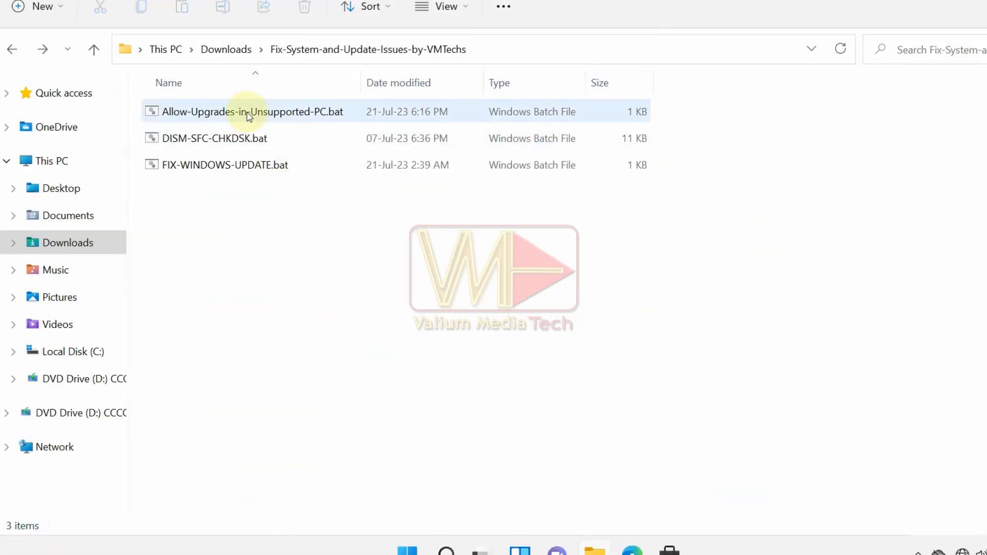
Run Allow-Upgrades-in-Unsupported-PC.bat as administrator.
left_click(429, 72)
right_click(251, 117)
left_click(310, 198)
Launch setup.exe from the mounted Arabic ISO drive, continue, then select all eight drive items.
left_click(868, 108)
left_click(77, 379)
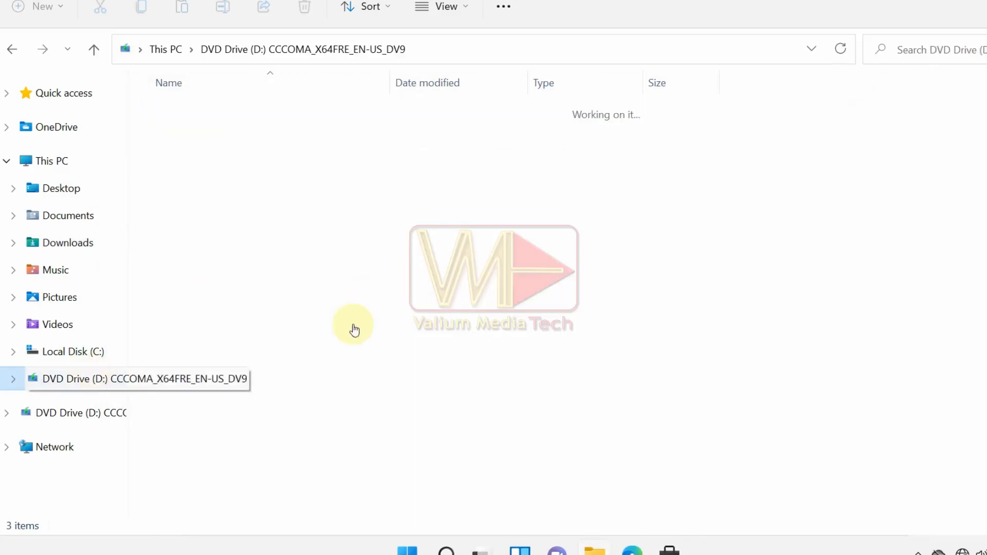
double_click(182, 320)
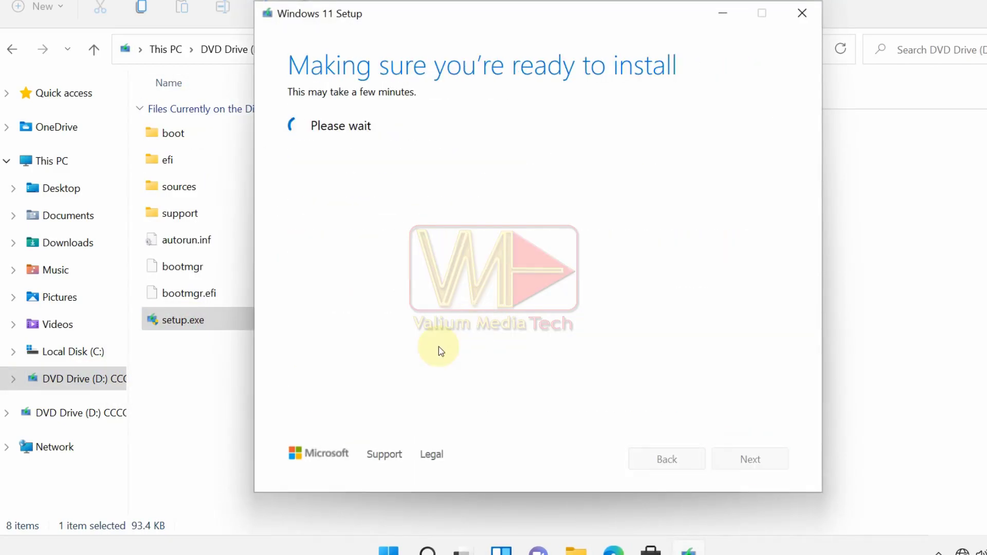
left_click(350, 199)
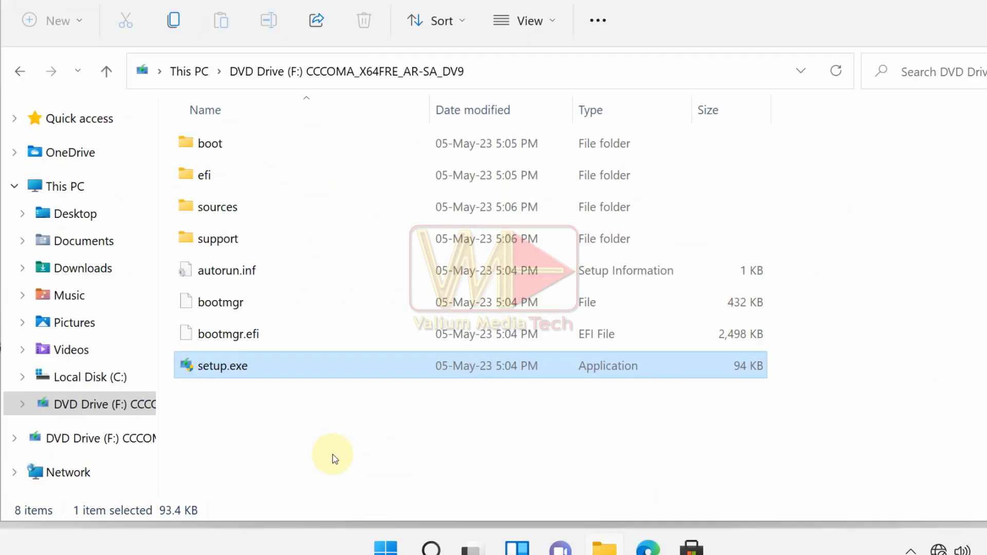
left_click_drag(223, 414, 245, 184)
Copy all the Arabic ISO drive's files into Downloads\Win11-ISO.
right_click(228, 179)
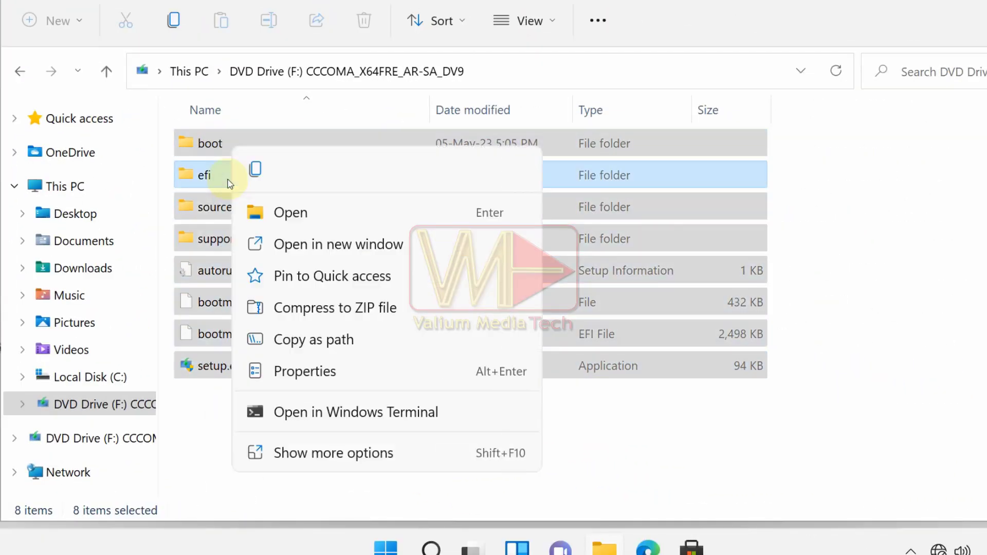
left_click(255, 172)
left_click(69, 243)
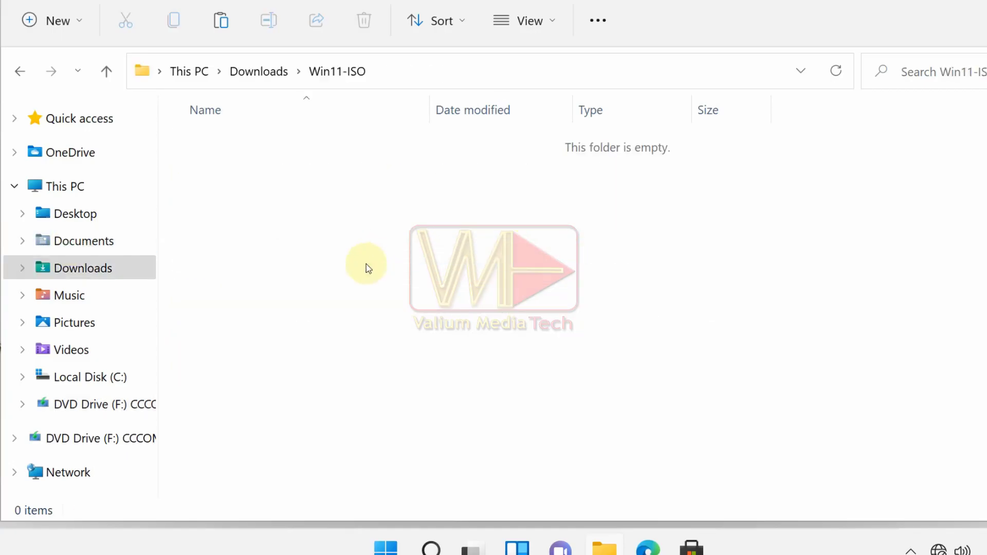
key("ctrl+v")
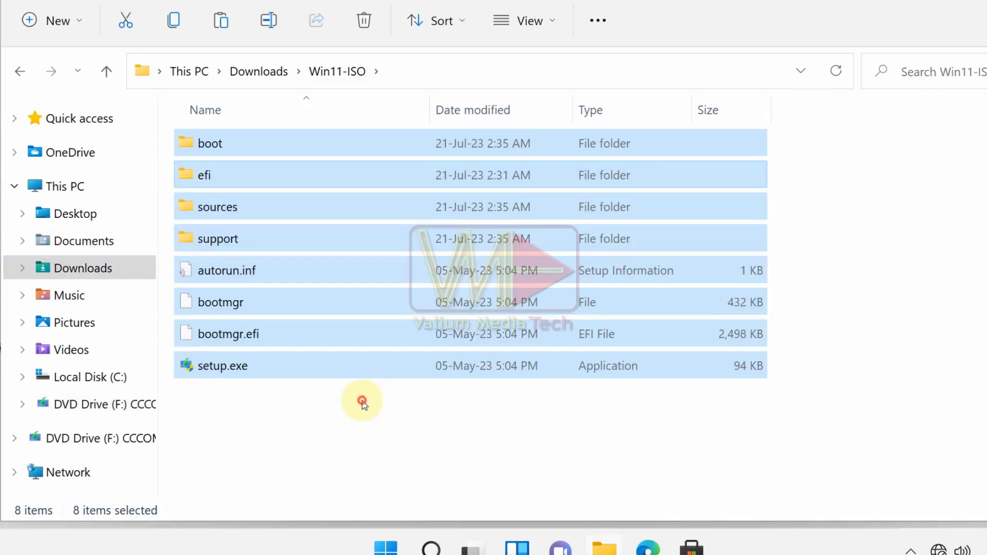
Open the copy's sources\appraiserres.dll in Notepad.
left_click(362, 402)
double_click(211, 206)
scroll(297, 386, "down", 3)
left_click(279, 423)
right_click(274, 421)
left_click(362, 264)
left_click(385, 306)
left_click(384, 329)
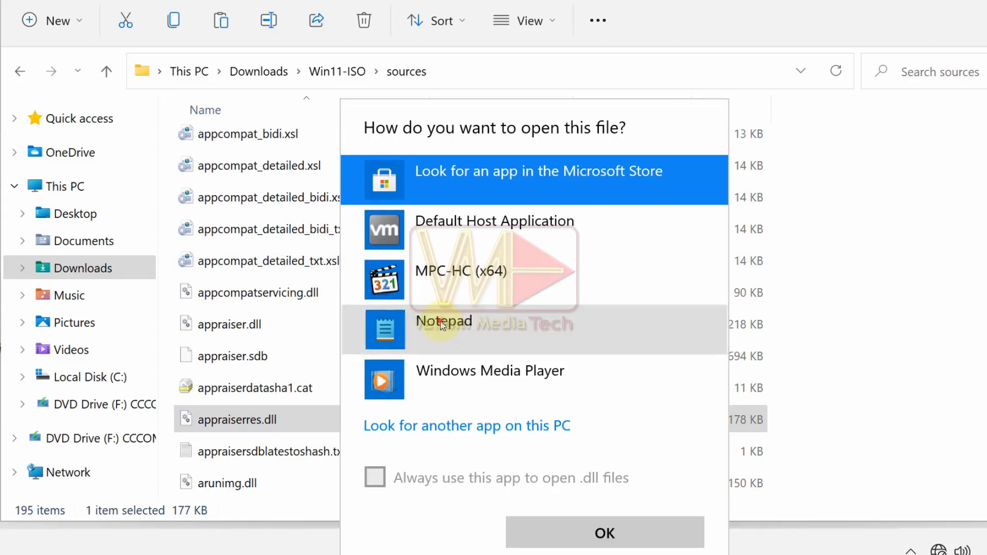
left_click(604, 533)
Delete all of appraiserres.dll's contents and save it as an empty file.
key("ctrl+a")
left_click(523, 200)
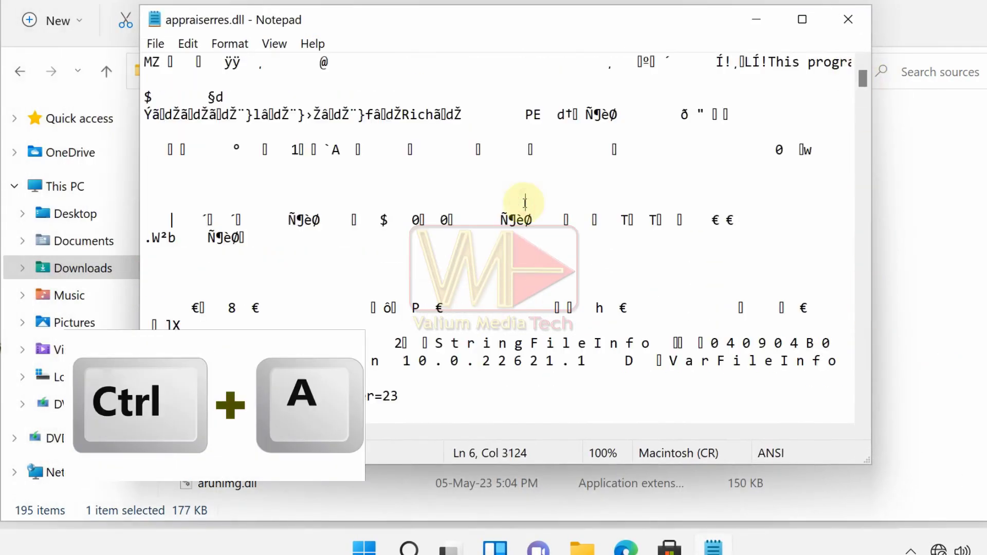
key("ctrl+a")
key("Delete")
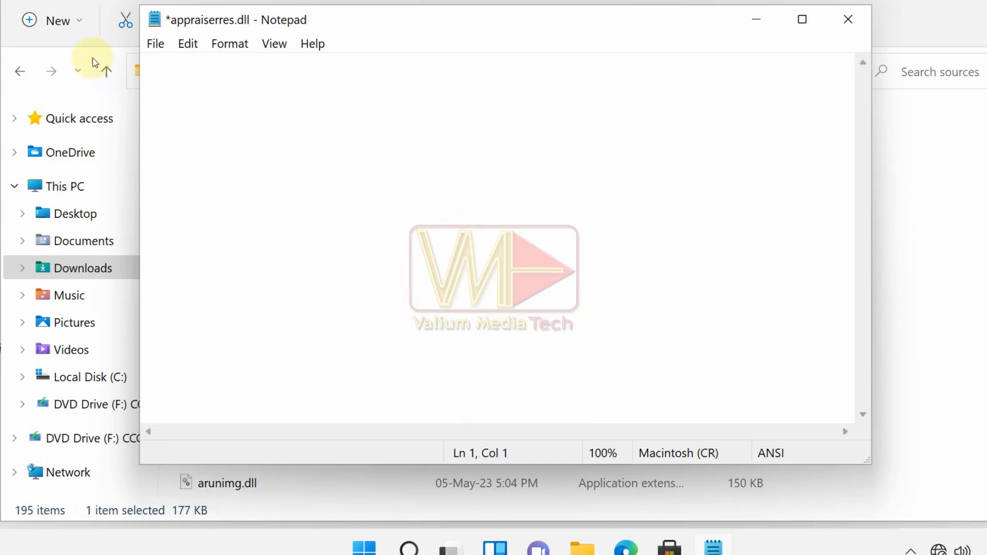
left_click(155, 45)
left_click(185, 130)
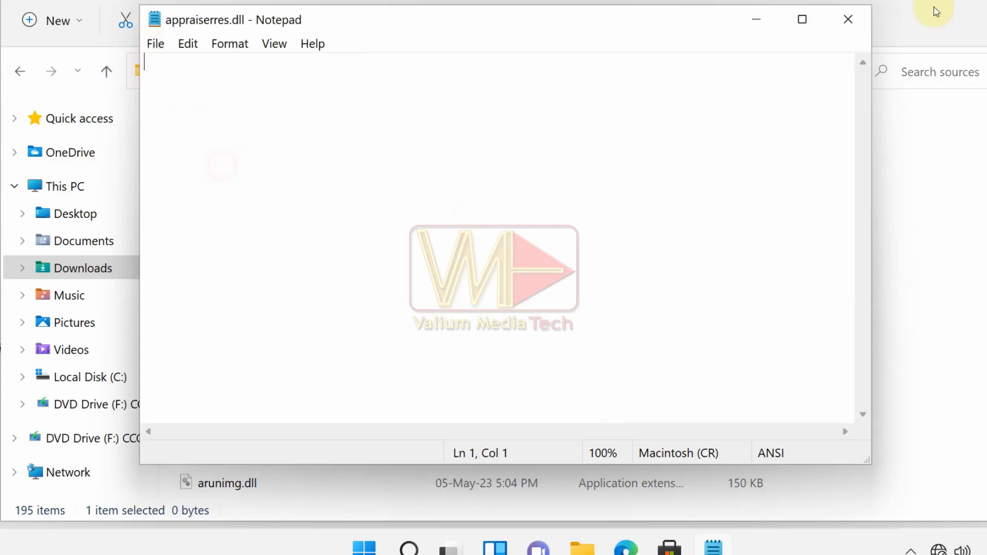
Close Notepad and run setup.exe from the Win11-ISO folder.
left_click(848, 20)
left_click(20, 71)
left_click(331, 365)
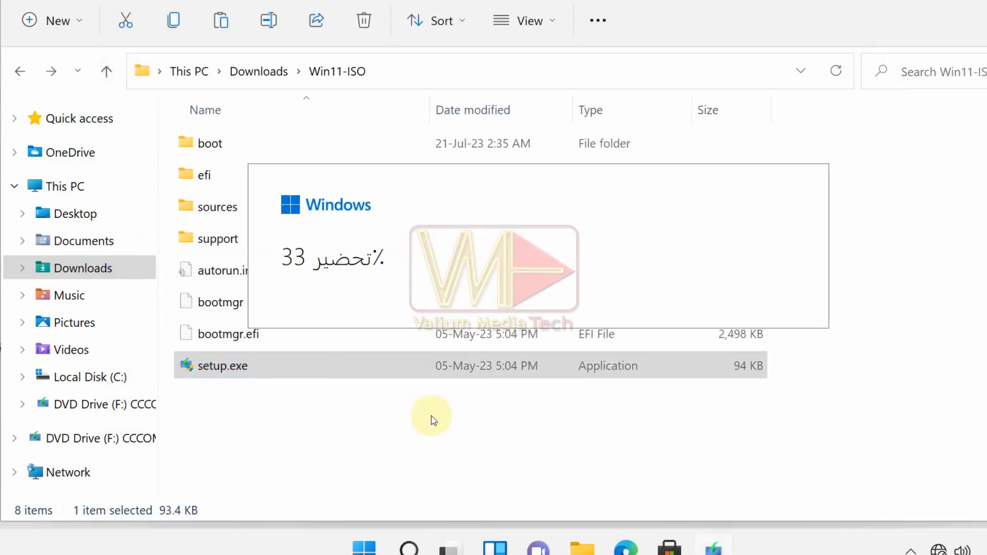